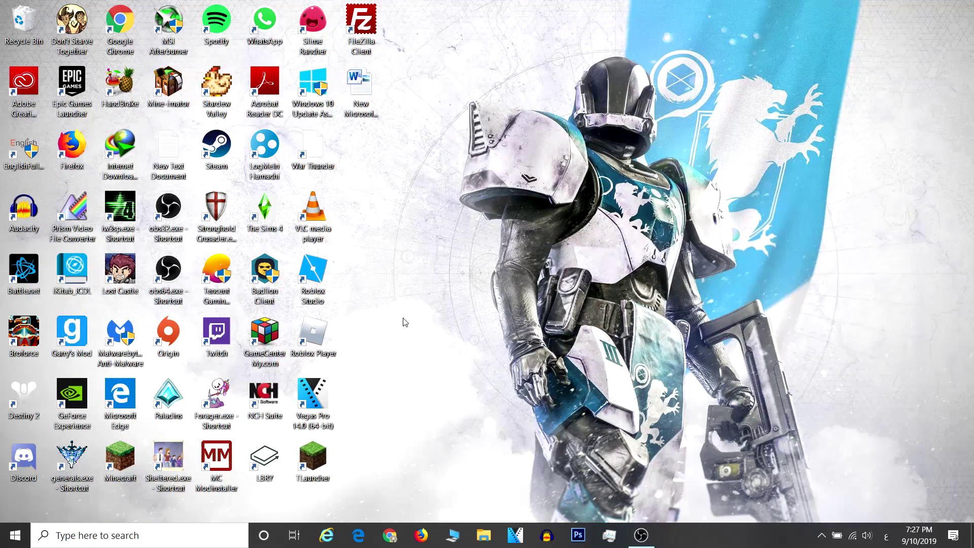
drag(72, 400, 831, 343)
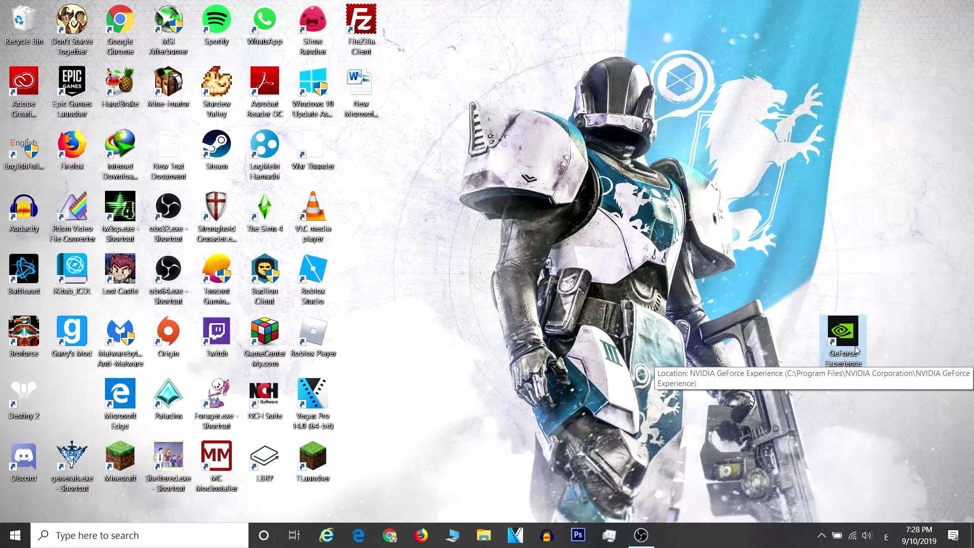
drag(856, 349, 63, 391)
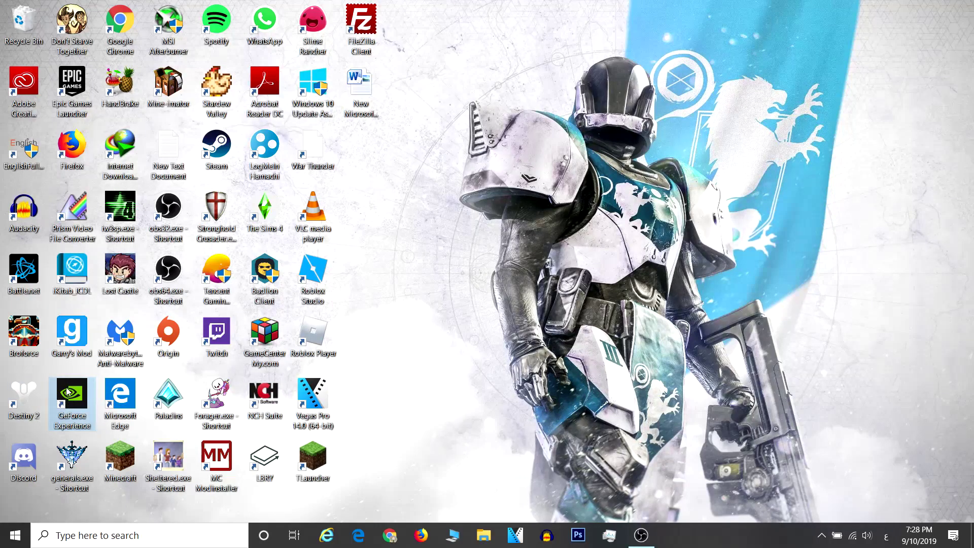
click(416, 365)
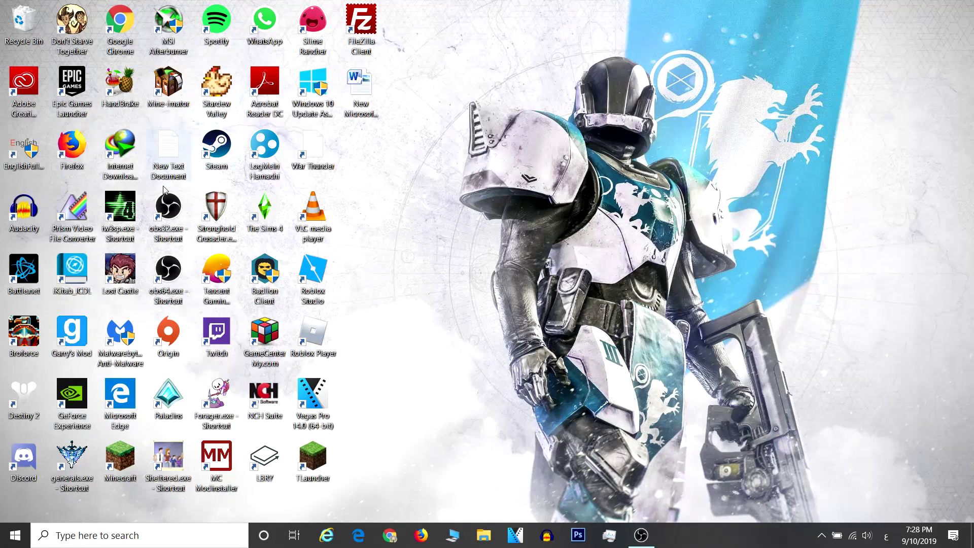
Open Audacity and set the project rate to 48000 Hz.
double_click(22, 221)
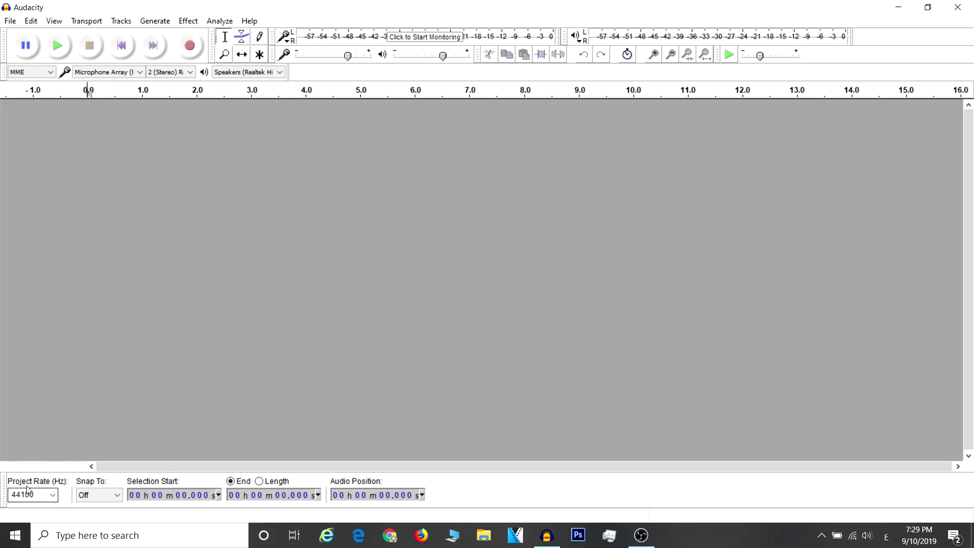
click(53, 495)
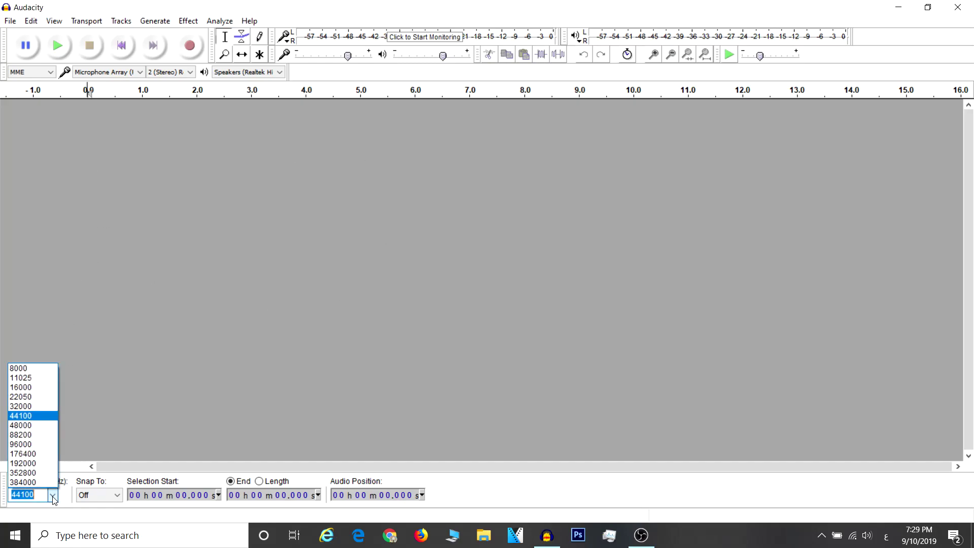
click(30, 426)
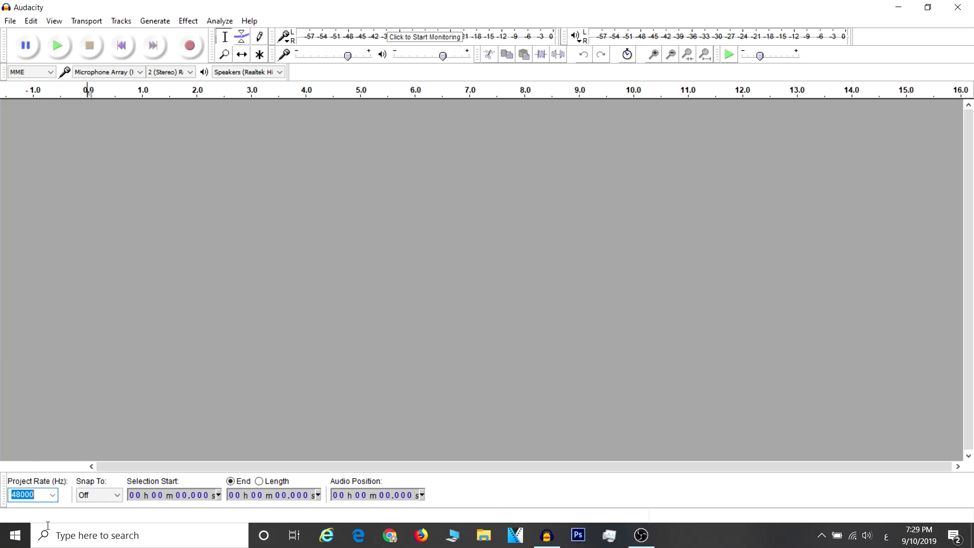
click(53, 496)
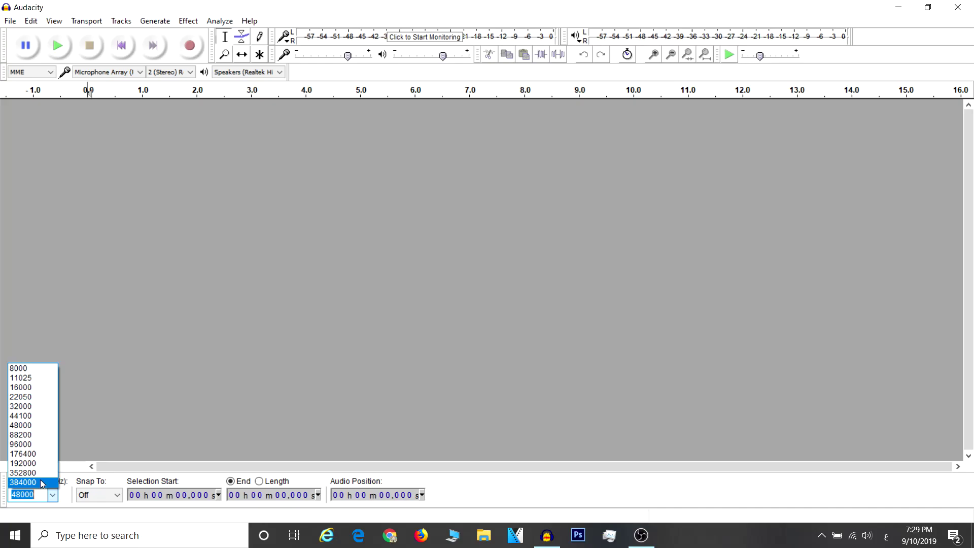
click(34, 426)
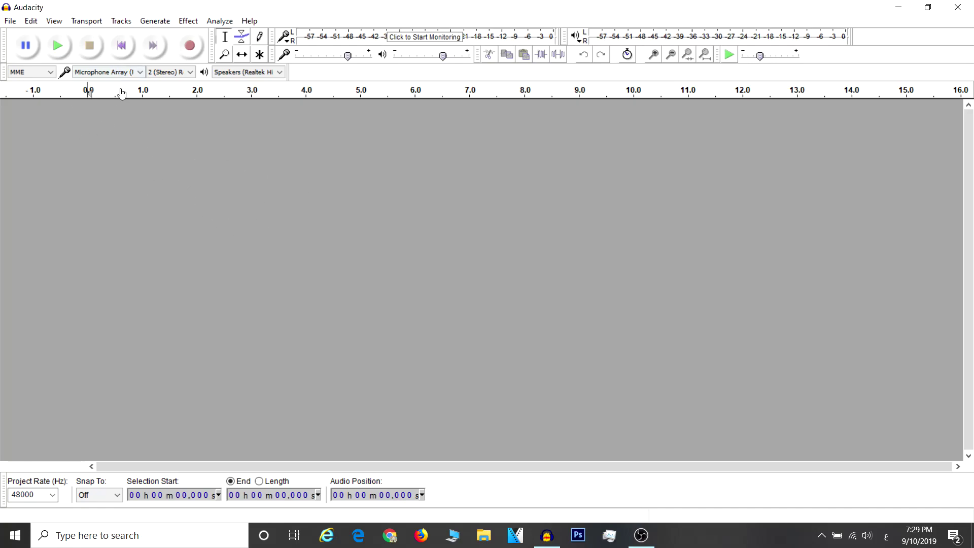
Choose the Yeti Stereo microphone as the recording device and lower the recording volume.
click(140, 72)
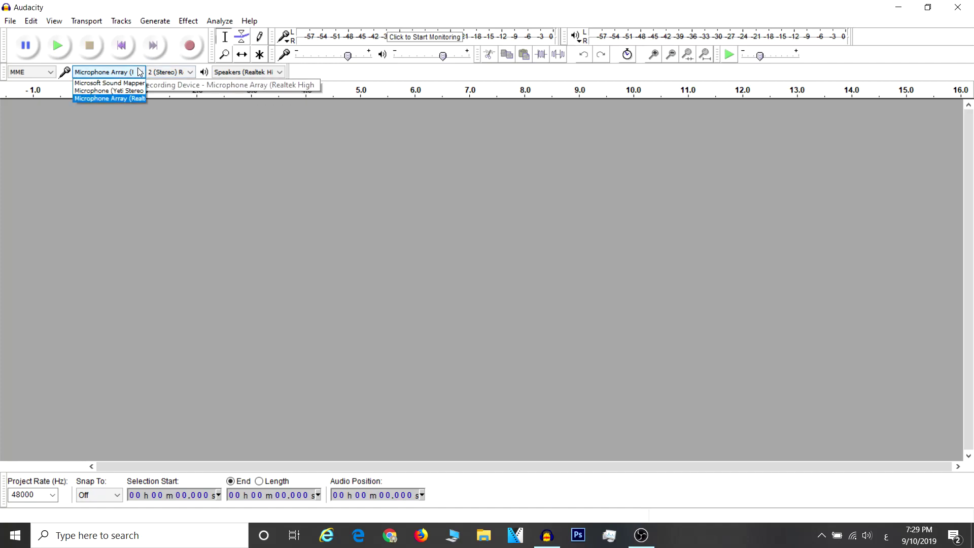
click(95, 91)
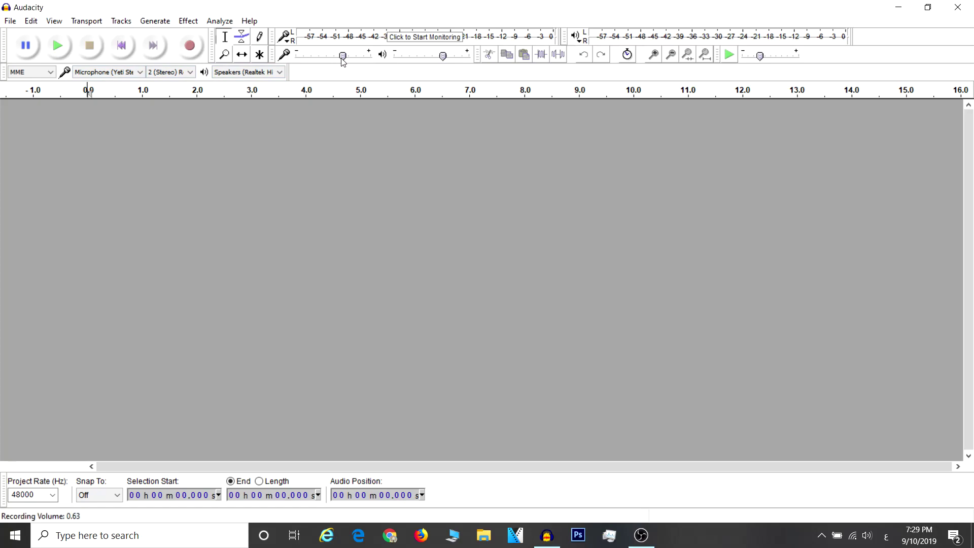
mouse_move(343, 61)
mouse_move(344, 59)
mouse_down()
mouse_move(366, 60)
mouse_move(322, 60)
mouse_move(330, 61)
mouse_up()
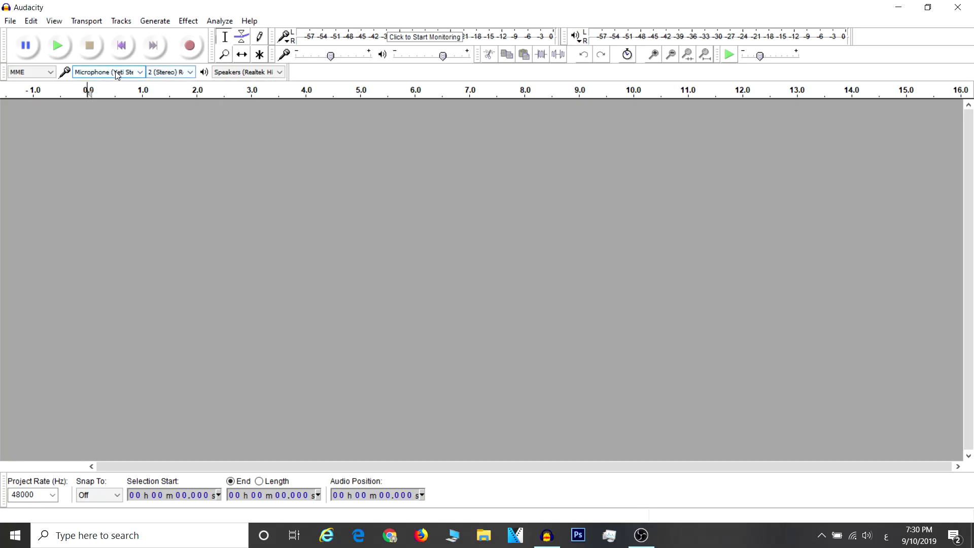
Set the recording channels to 2 (Stereo) and the playback device to the Realtek High Definition speakers.
click(171, 75)
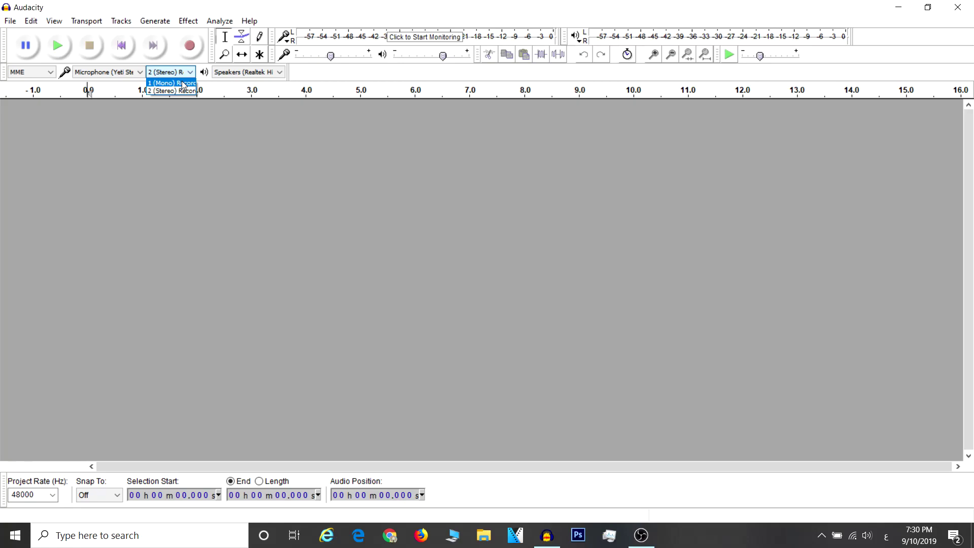
click(178, 92)
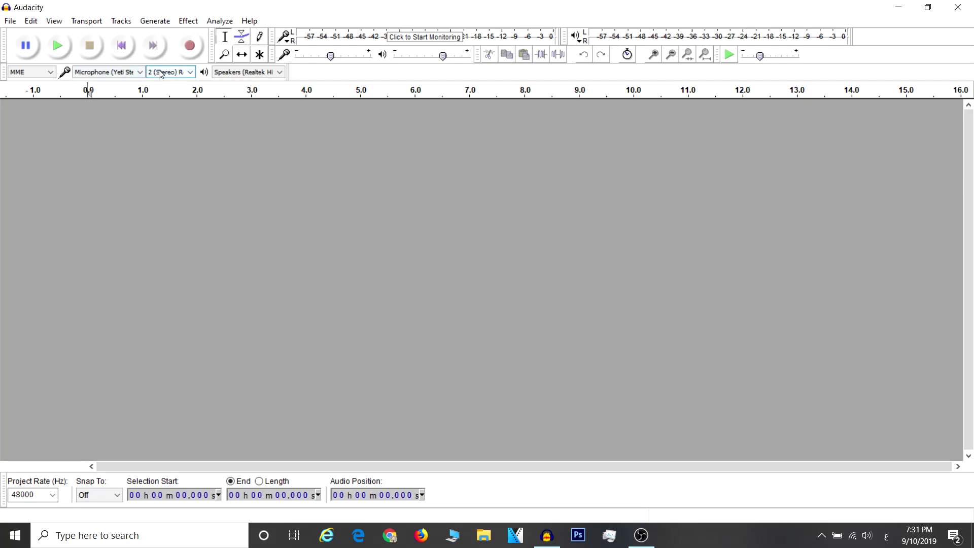
click(247, 74)
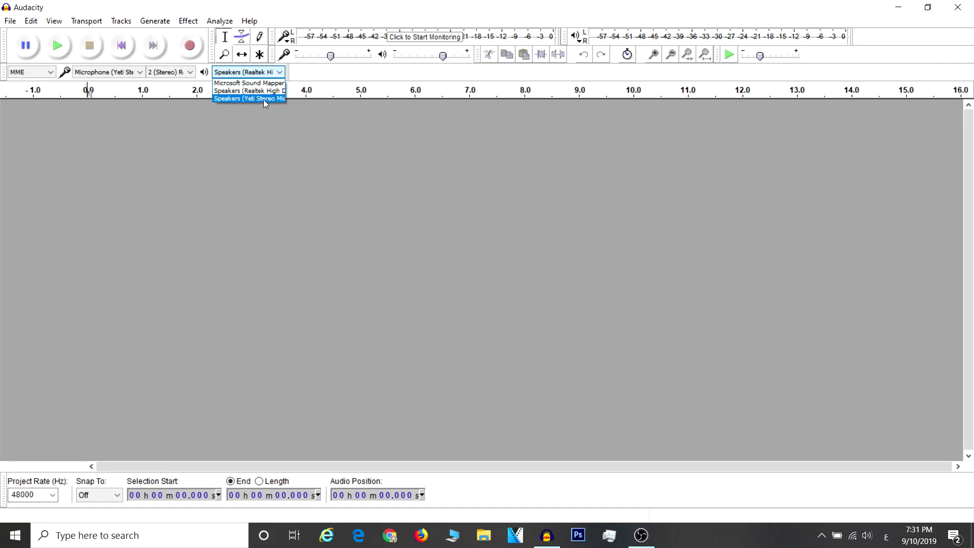
click(331, 79)
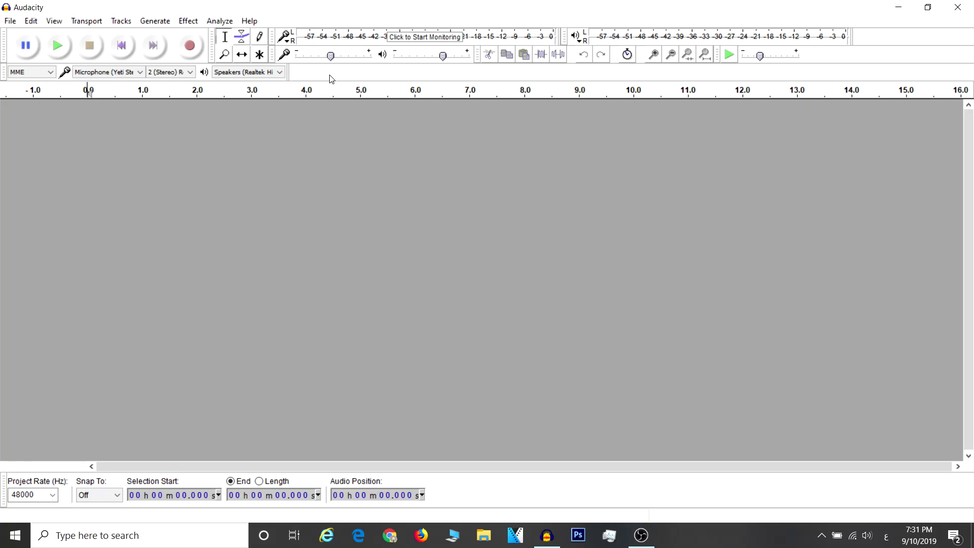
click(248, 72)
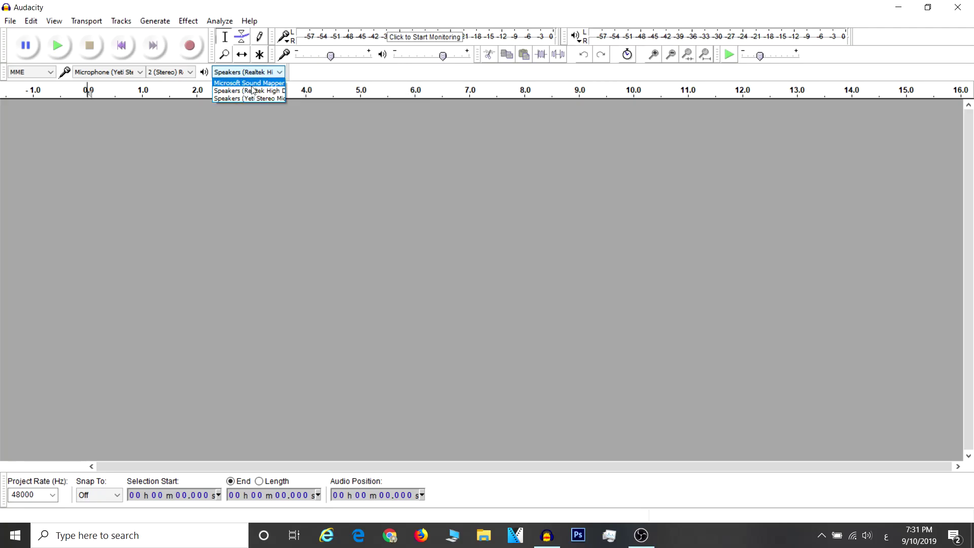
click(231, 91)
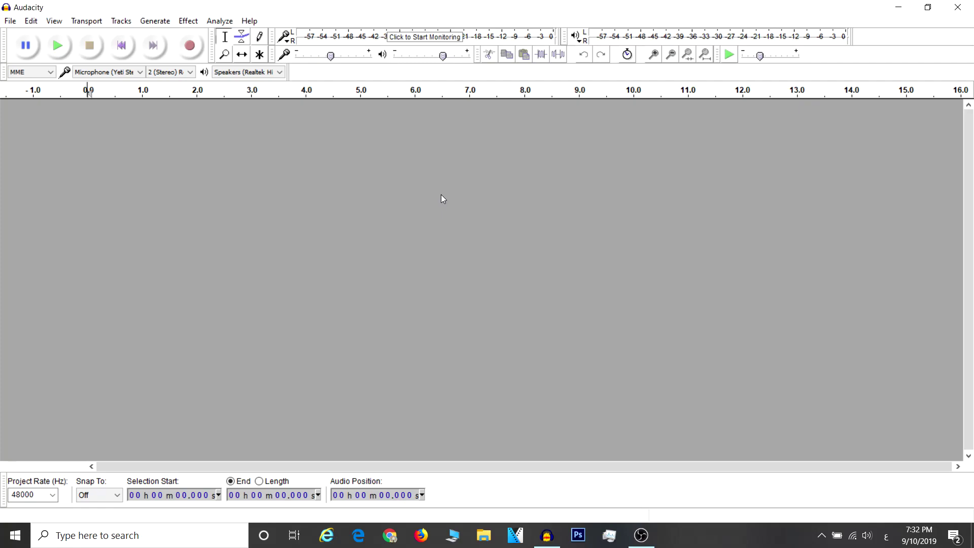
Record a stereo voice test clip about 29 seconds long and look over its waveform from beginning to end.
click(196, 47)
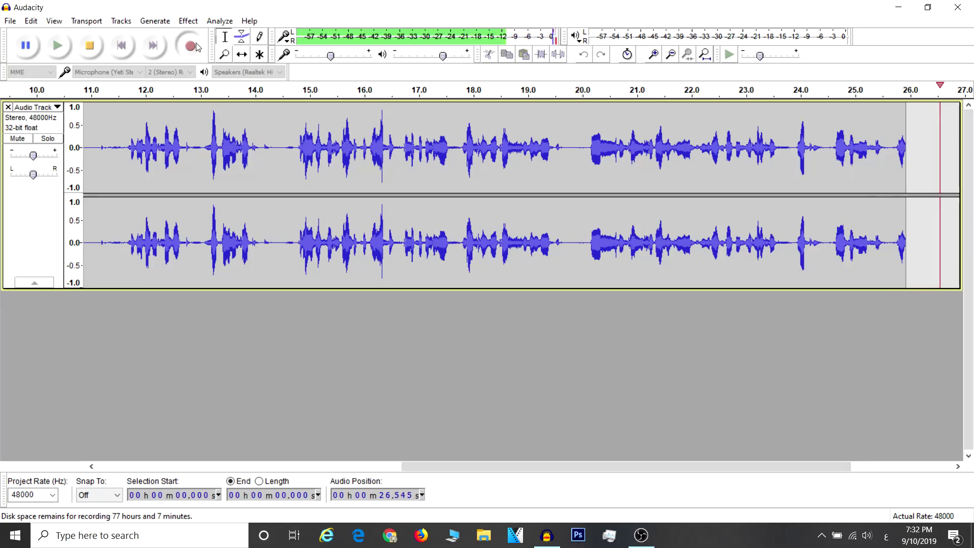
click(90, 45)
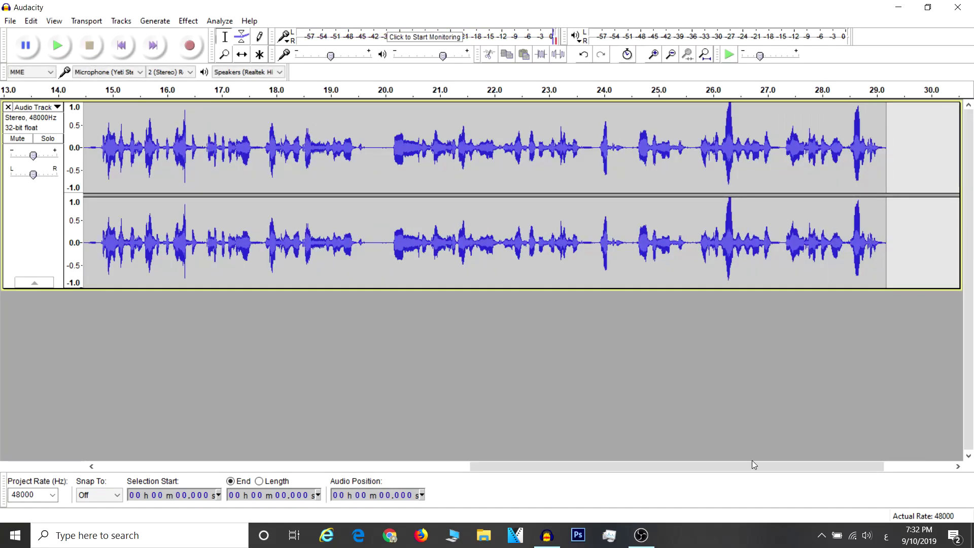
drag(705, 465, 216, 455)
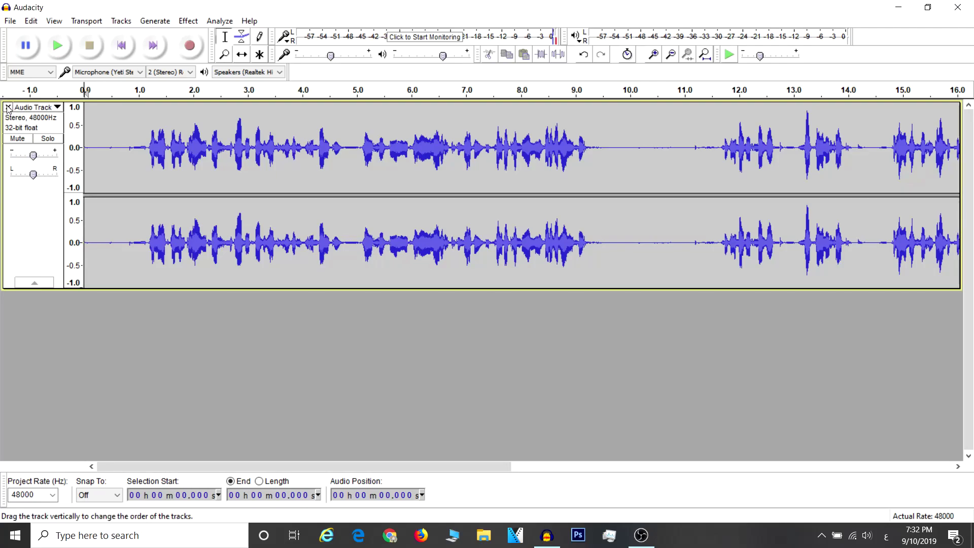
drag(495, 464, 958, 436)
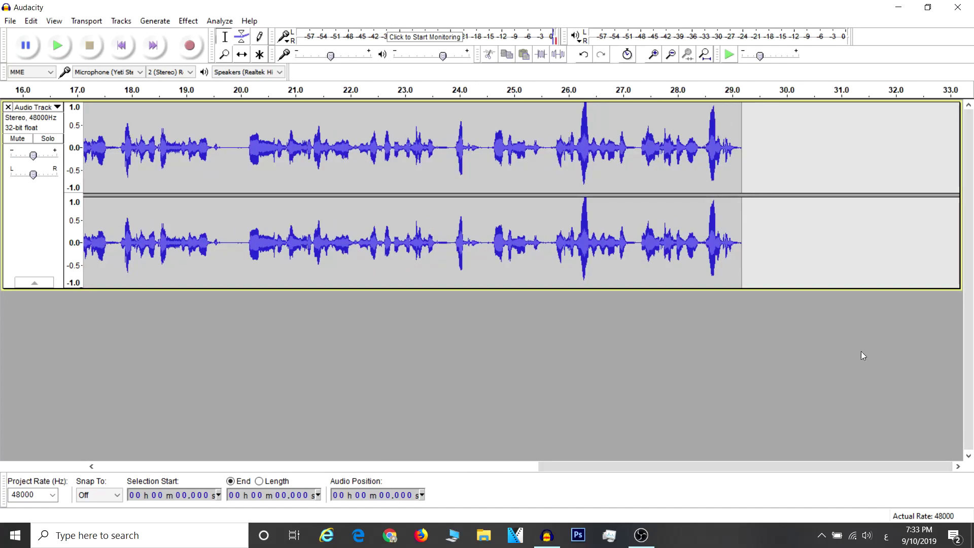
Continue recording on the same track from the clip's end at about 29.2 seconds, adding about 5 seconds.
click(742, 233)
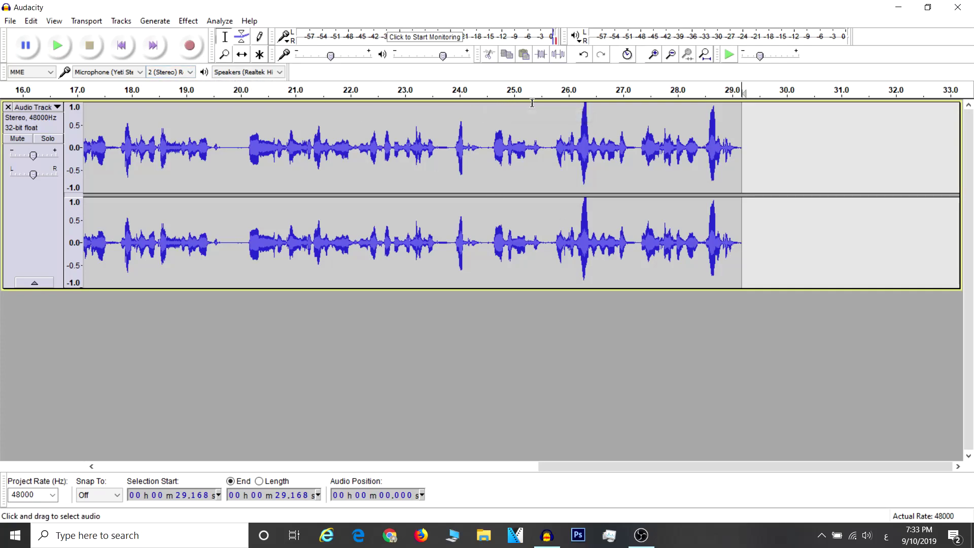
key(r)
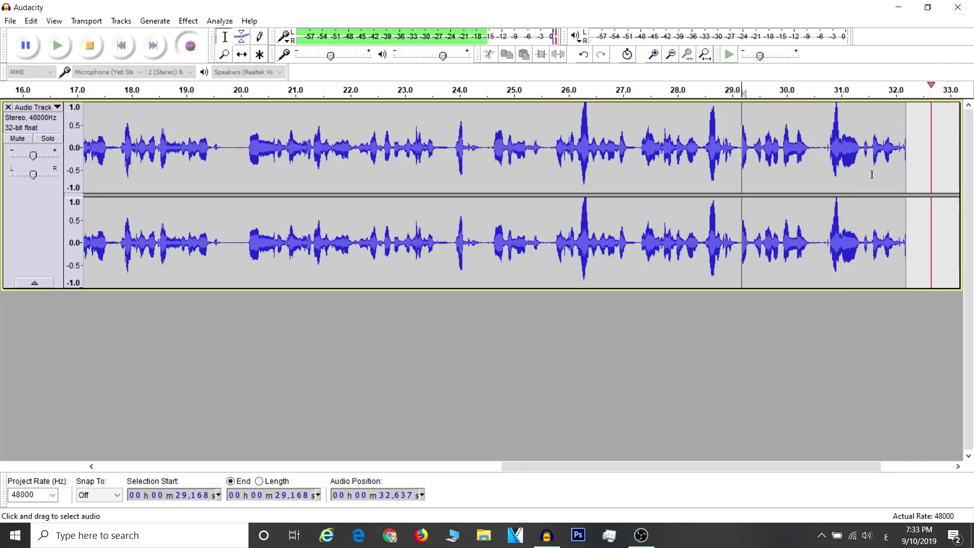
key(space)
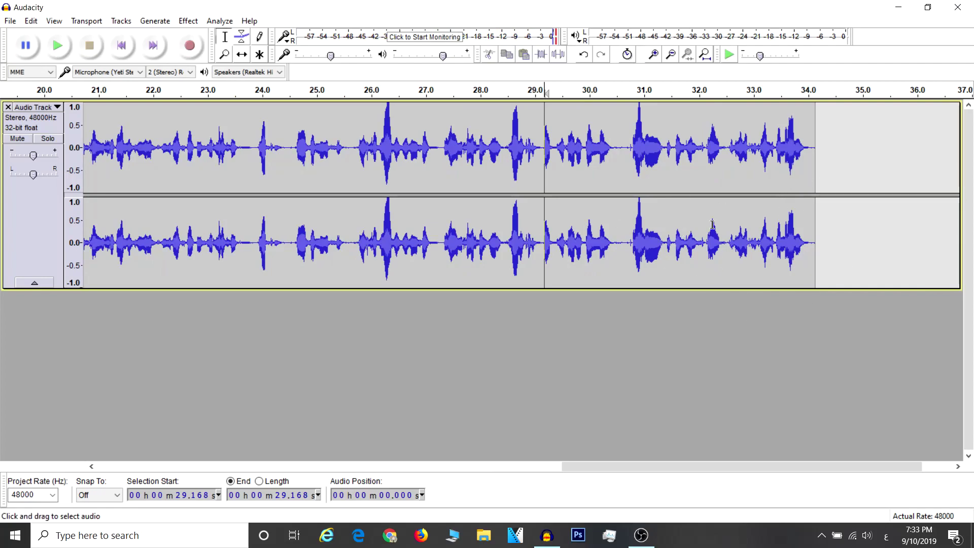
Record about 13 seconds of audio onto a separate second stereo track.
drag(733, 466, 211, 427)
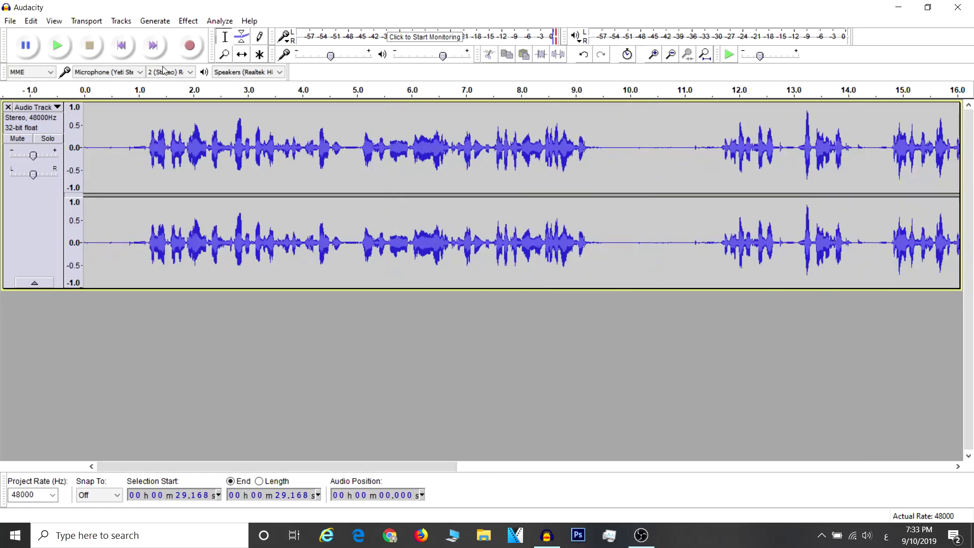
click(190, 47)
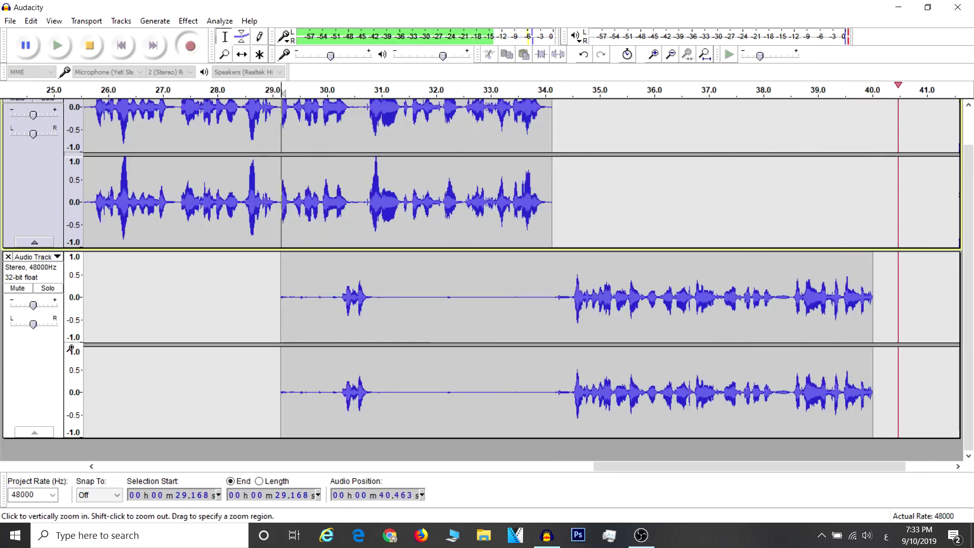
key(space)
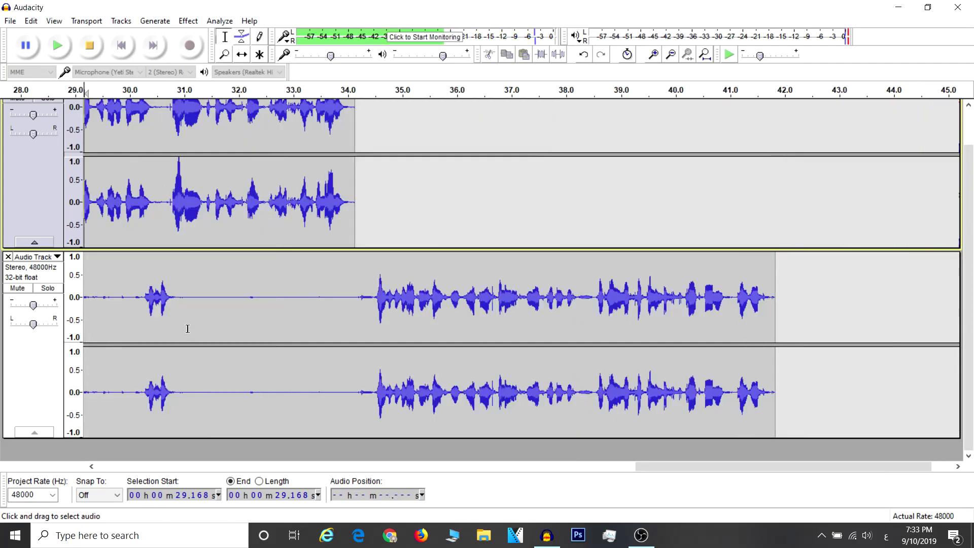
Remove both recorded test tracks from the project.
click(8, 257)
drag(759, 464, 203, 454)
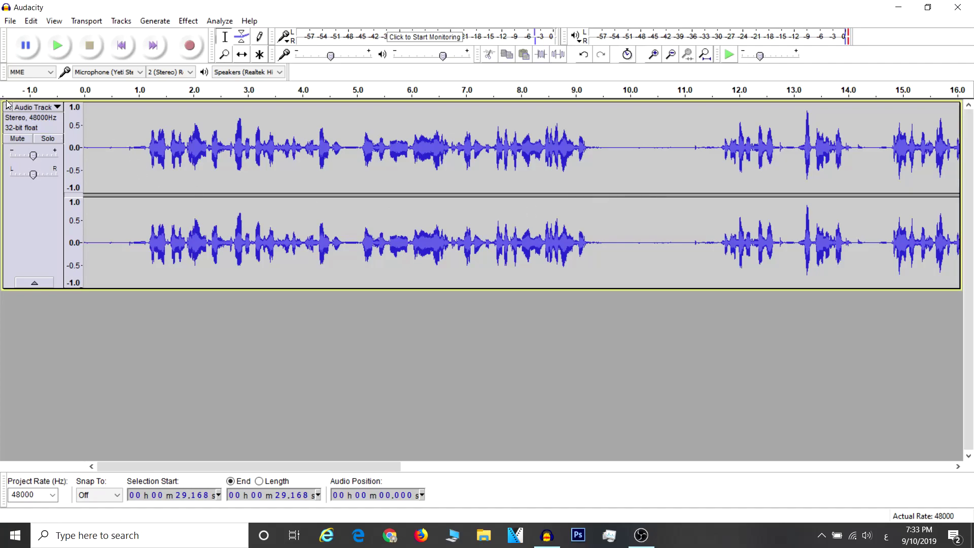
key(ctrl+z)
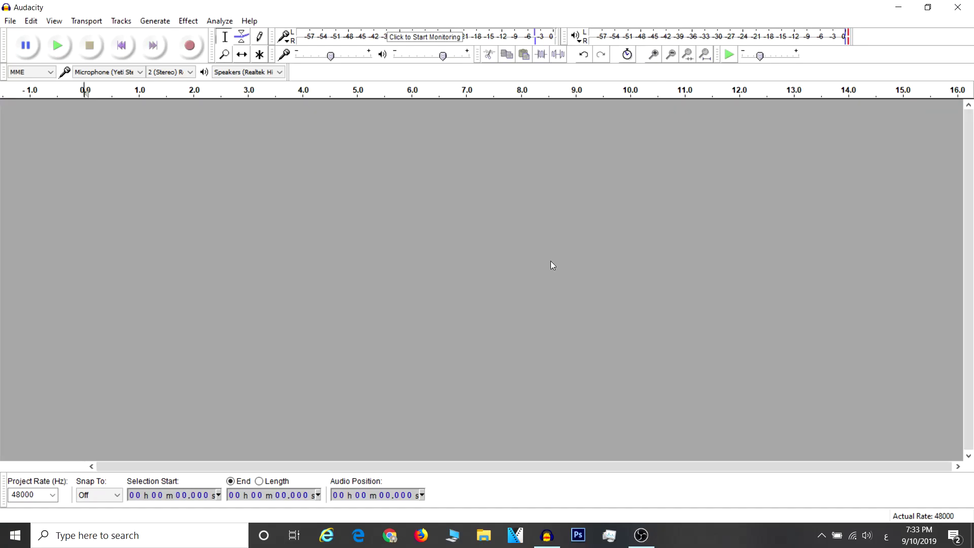
Record a new voice clip of about 15.6 seconds that begins with ten seconds of silence, and play the silence back.
click(188, 51)
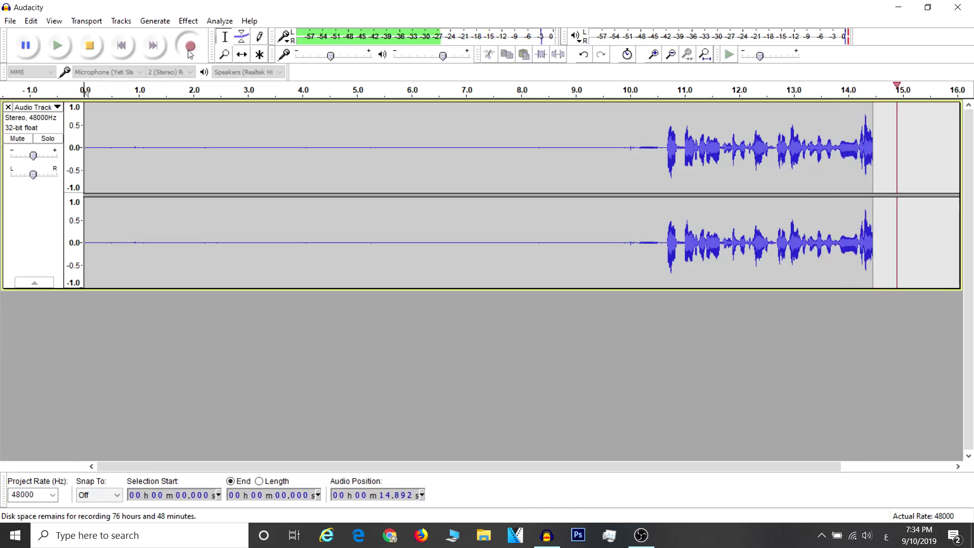
key(space)
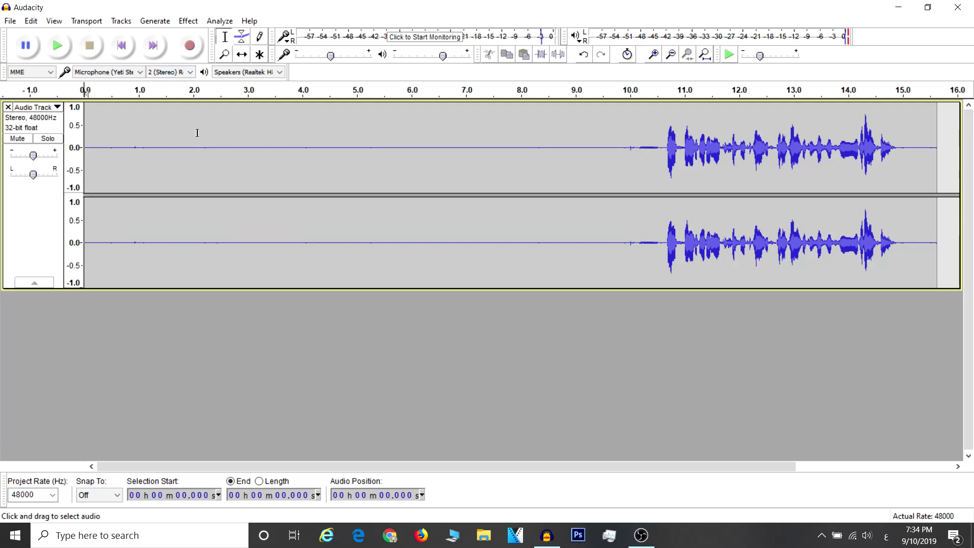
key(space)
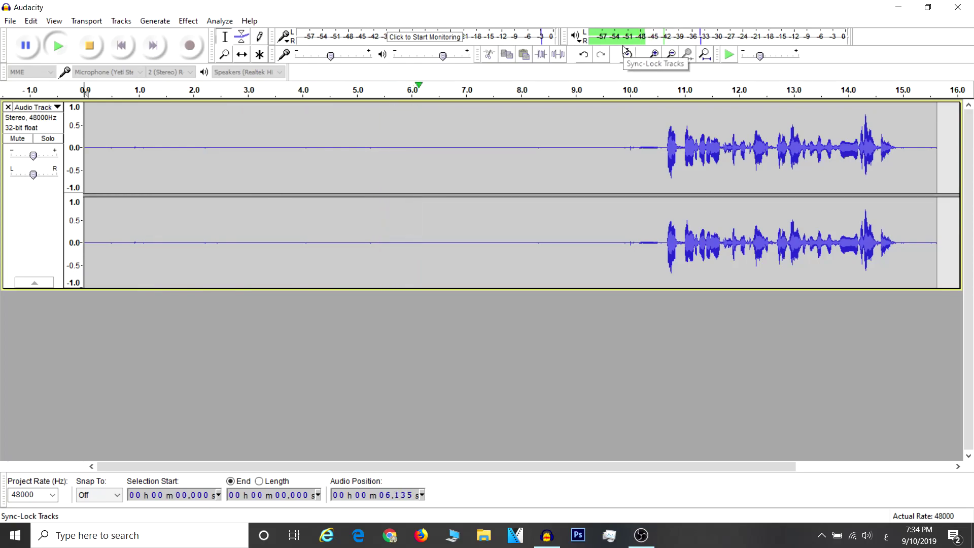
key(space)
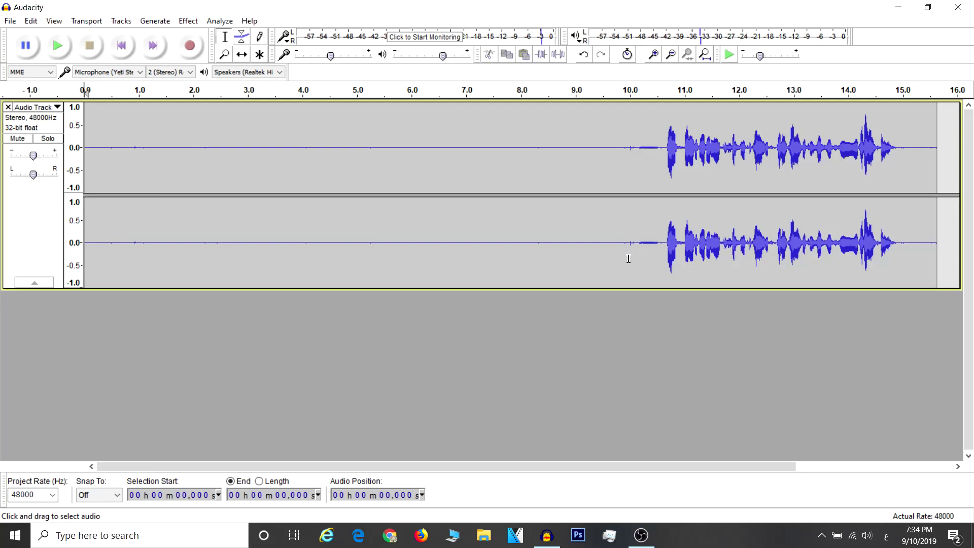
Capture a noise profile for Noise Reduction from the silent first 10 seconds or so of the clip.
drag(628, 259, 54, 278)
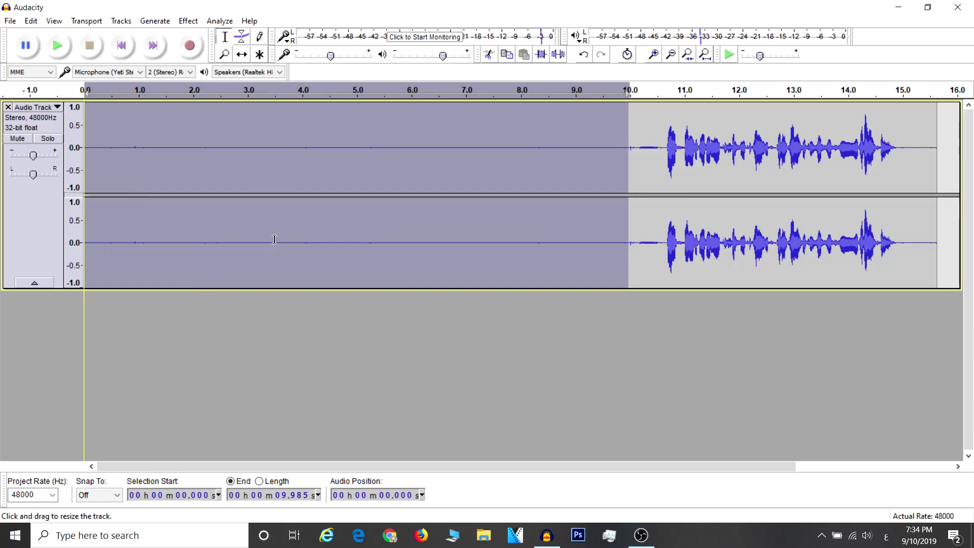
click(188, 24)
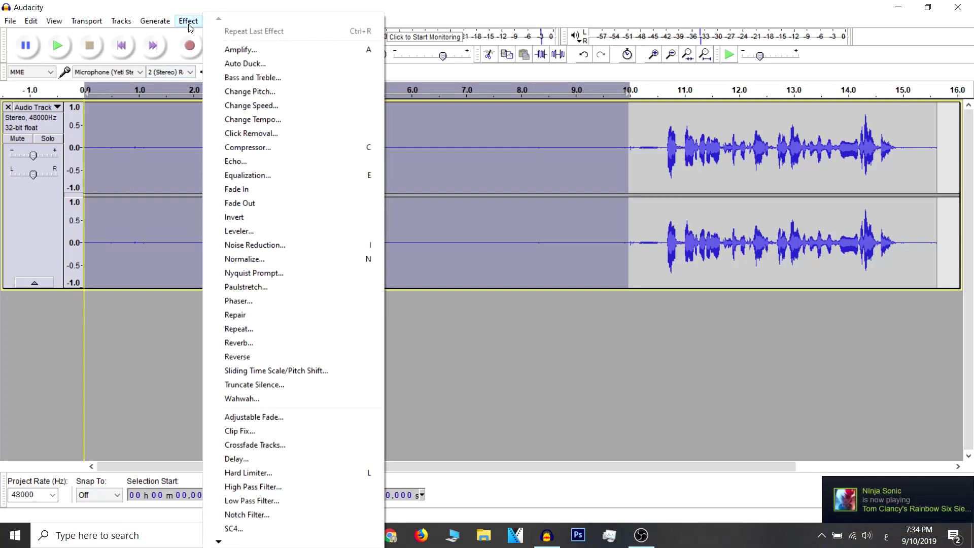
click(275, 248)
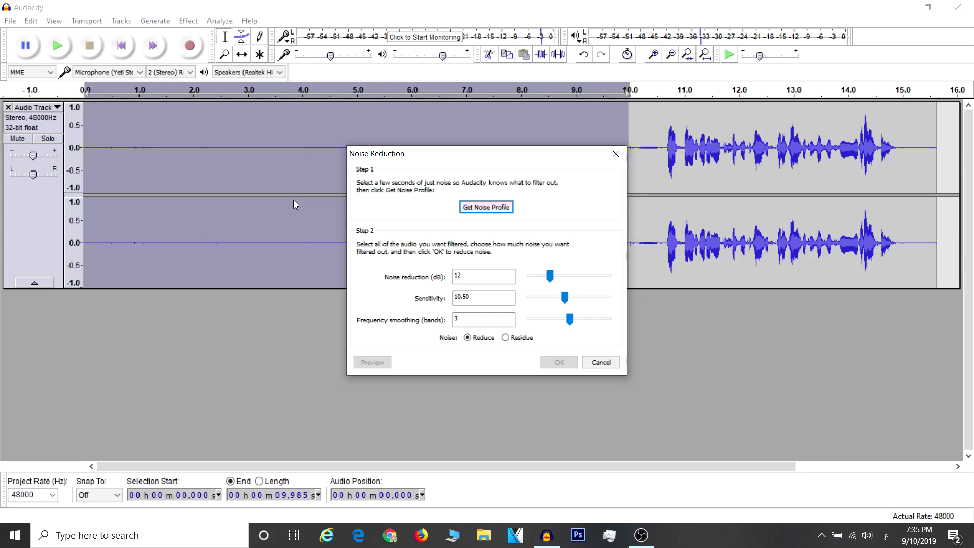
click(486, 208)
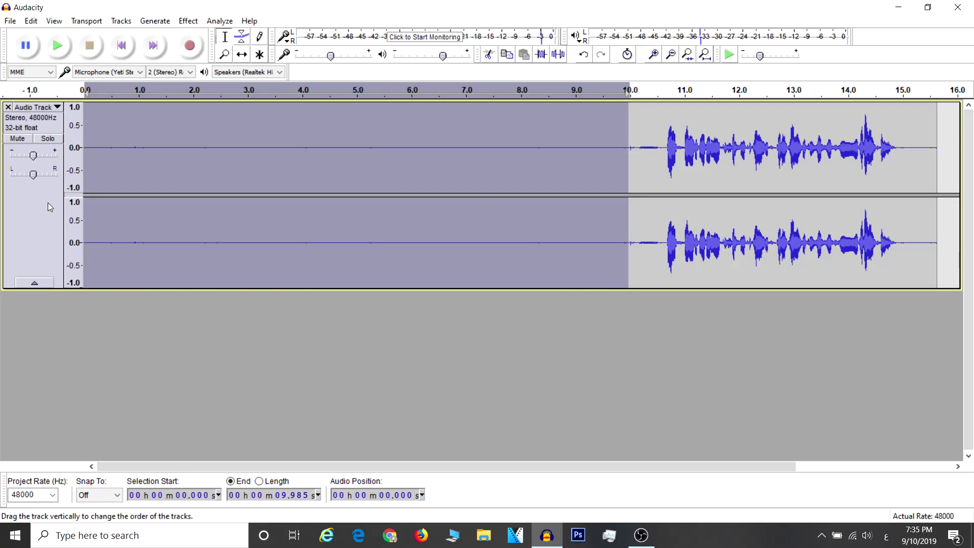
Apply Noise Reduction to the whole clip with 16 dB reduction, sensitivity 10.50 and frequency smoothing of 3 bands.
click(50, 219)
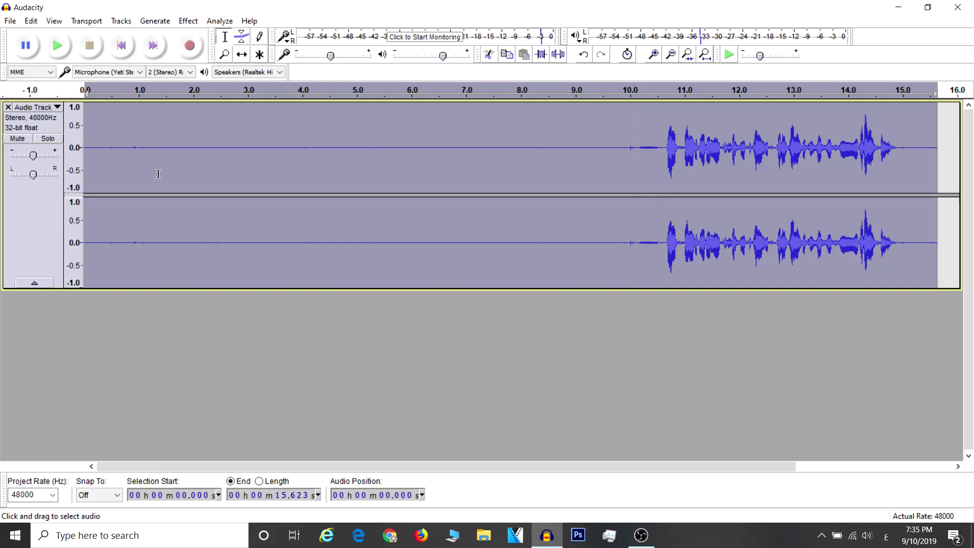
click(188, 21)
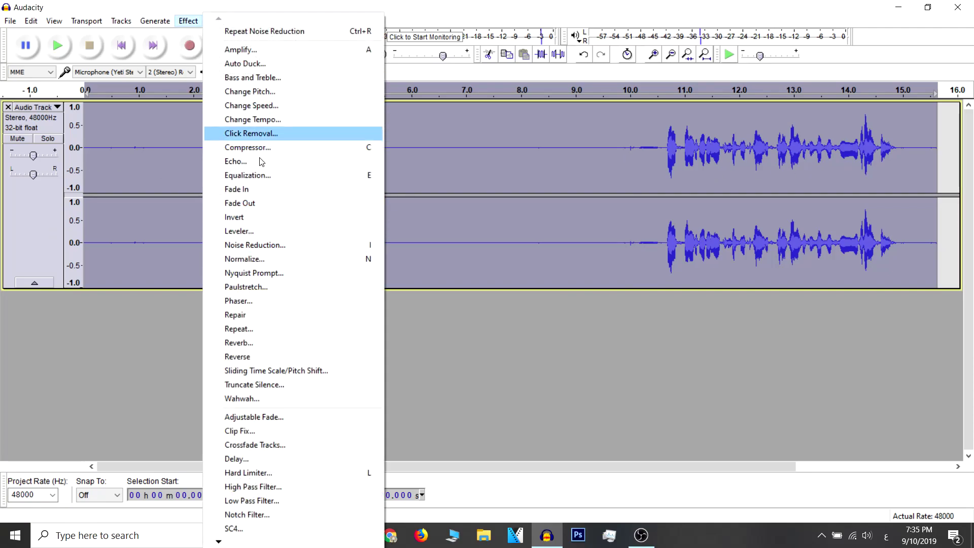
click(288, 245)
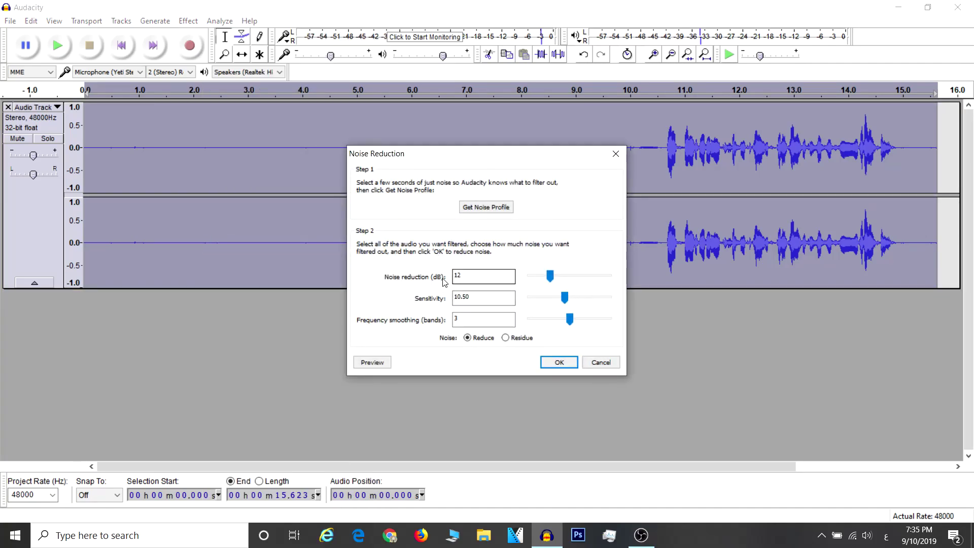
click(475, 301)
mouse_move(550, 276)
mouse_down()
mouse_move(574, 281)
mouse_move(550, 282)
mouse_up()
drag(555, 284, 553, 284)
click(561, 362)
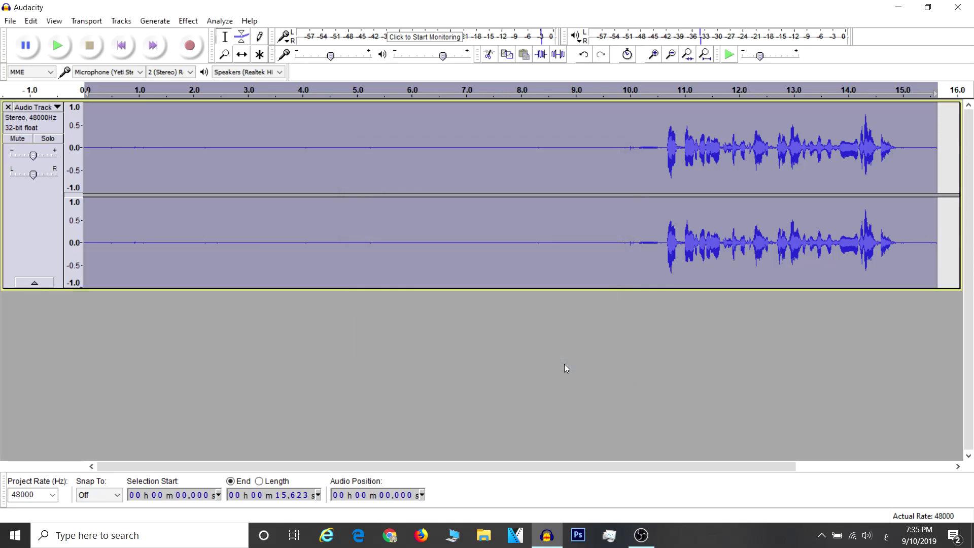
Play back the noise-reduced clip from about 0.5 seconds and again from just before the speech begins.
click(112, 203)
key(space)
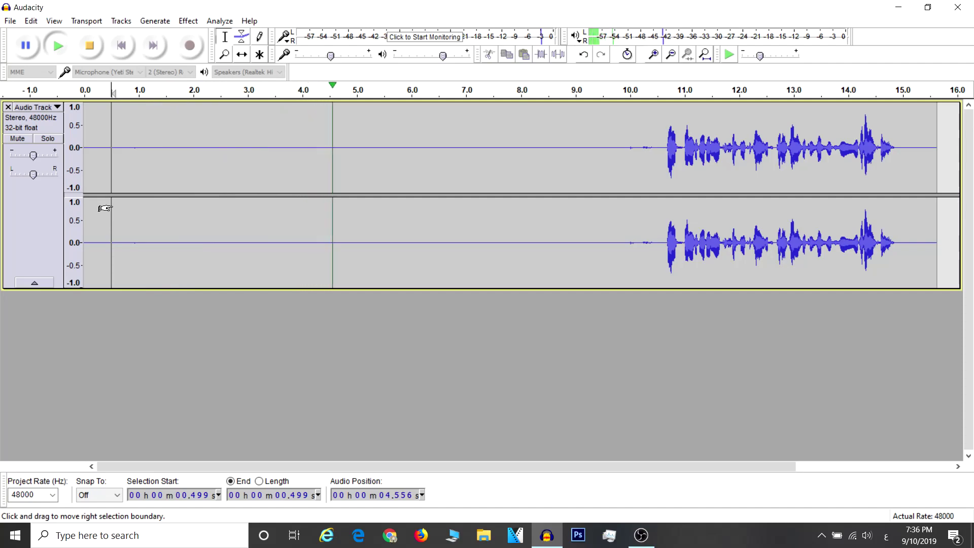
key(space)
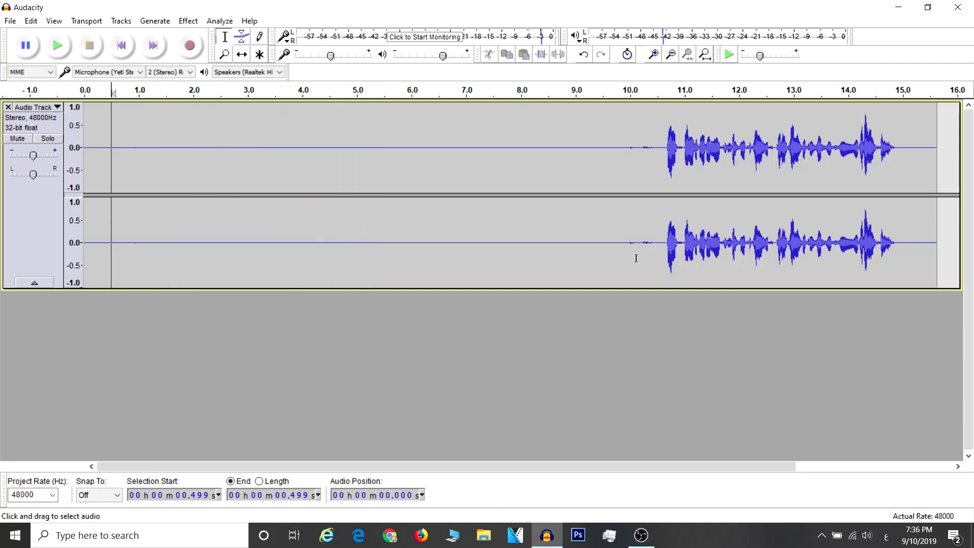
click(640, 256)
key(space)
key(space)
Capture a fresh noise profile from the already reduced lead-in, covering the first 10.2 seconds or so.
drag(642, 252, 78, 245)
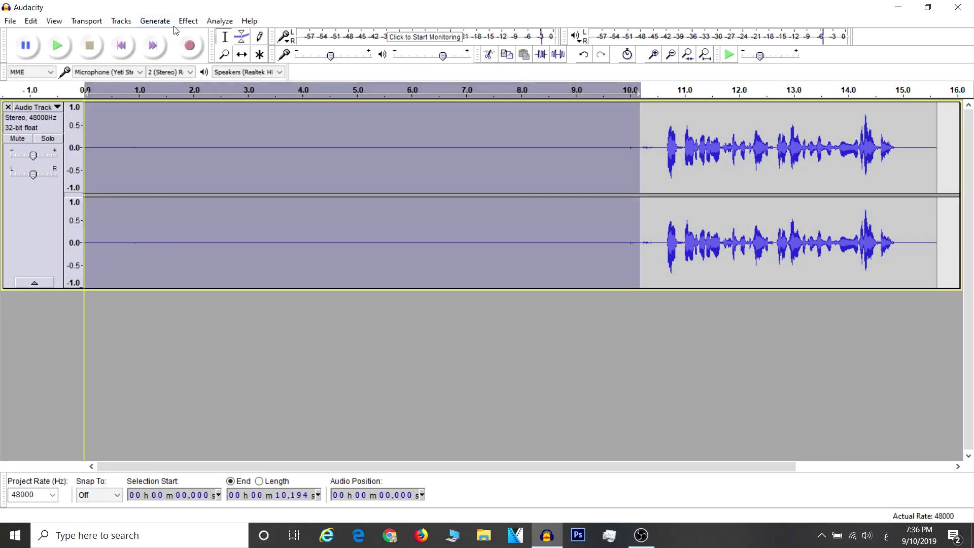
click(188, 20)
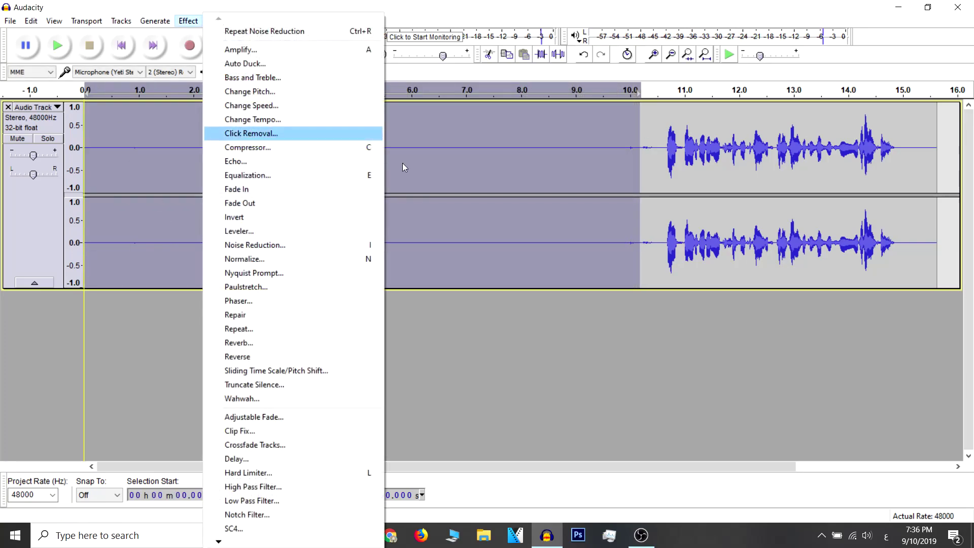
click(330, 244)
click(478, 205)
Apply a second Noise Reduction pass to the whole clip with 16 dB, sensitivity 10.50 and 3 smoothing bands.
key(ctrl+a)
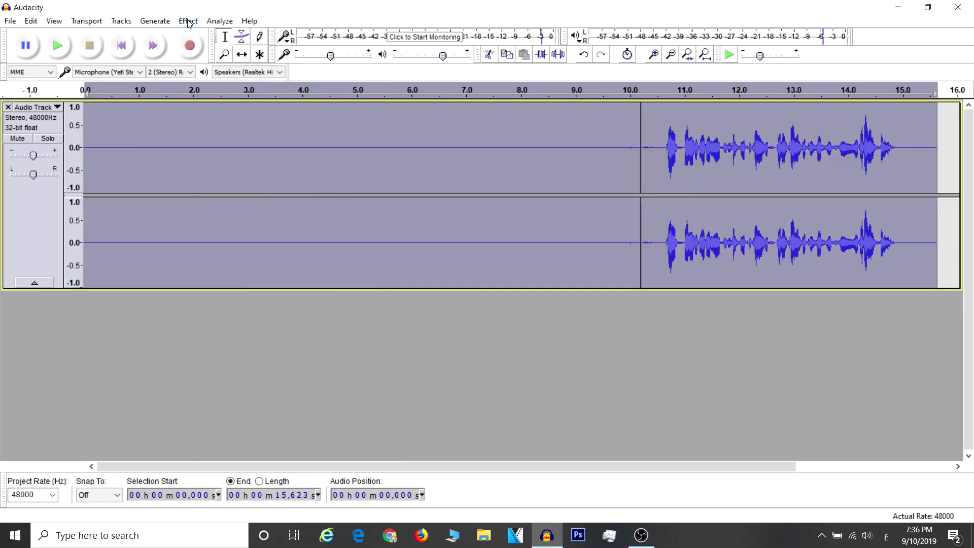
click(419, 298)
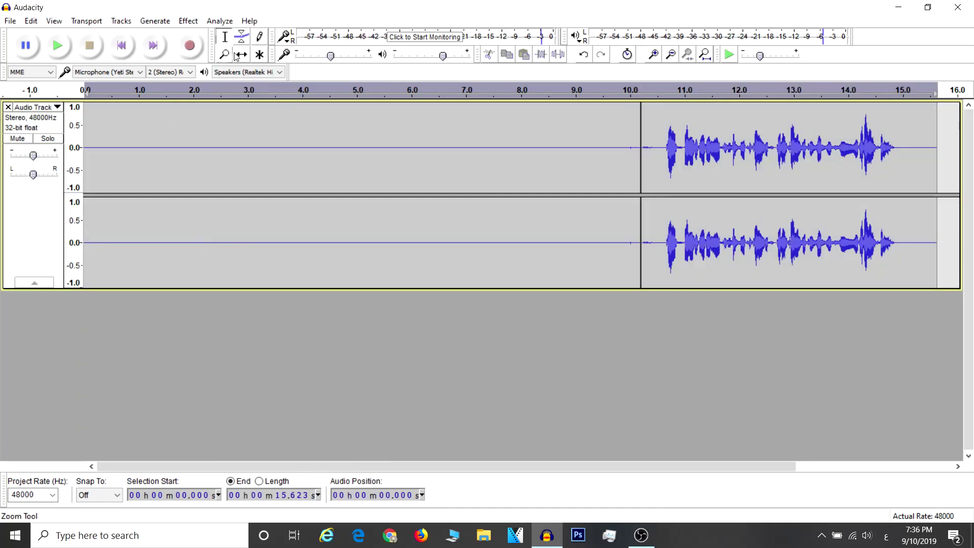
click(35, 228)
click(188, 21)
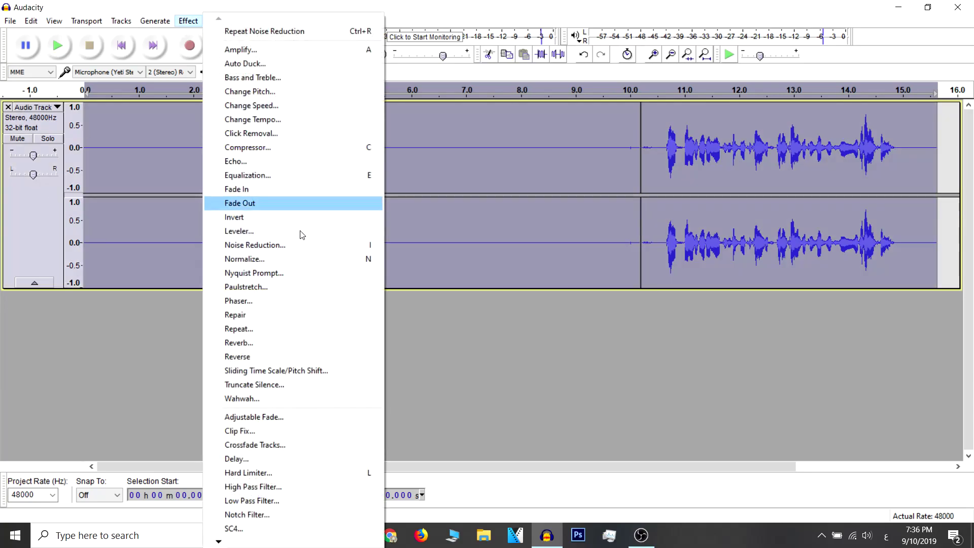
click(319, 246)
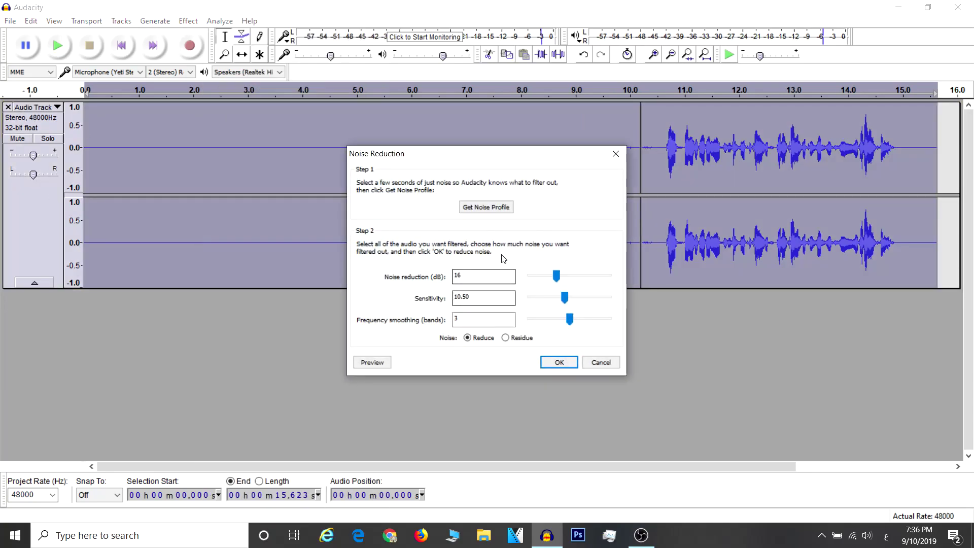
click(559, 363)
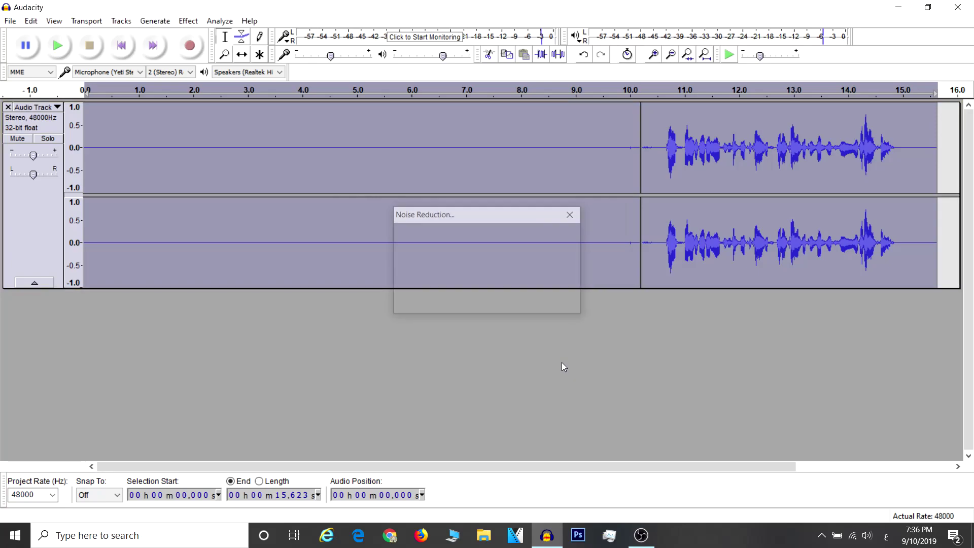
Play back parts of the silent lead-in and the speech to check the second noise reduction pass.
click(192, 203)
key(space)
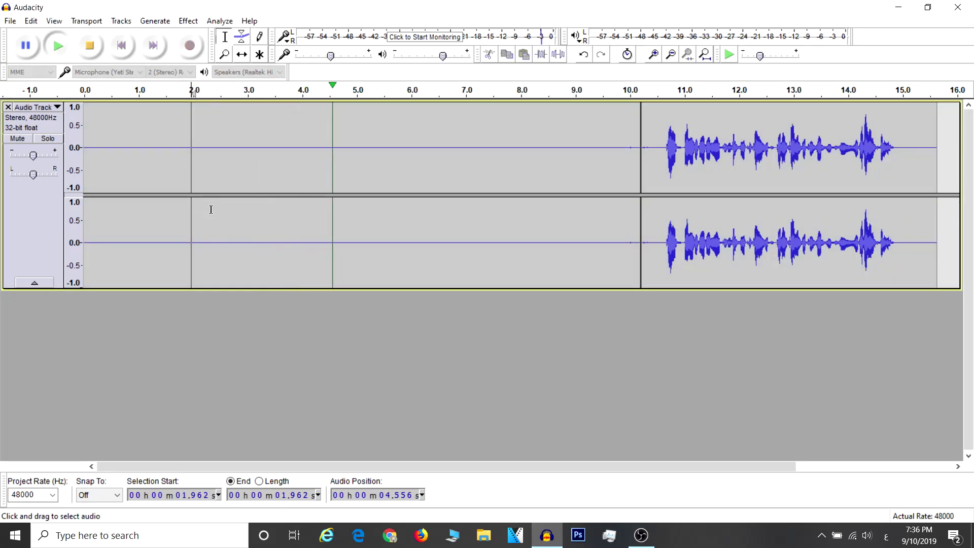
key(space)
click(655, 215)
key(space)
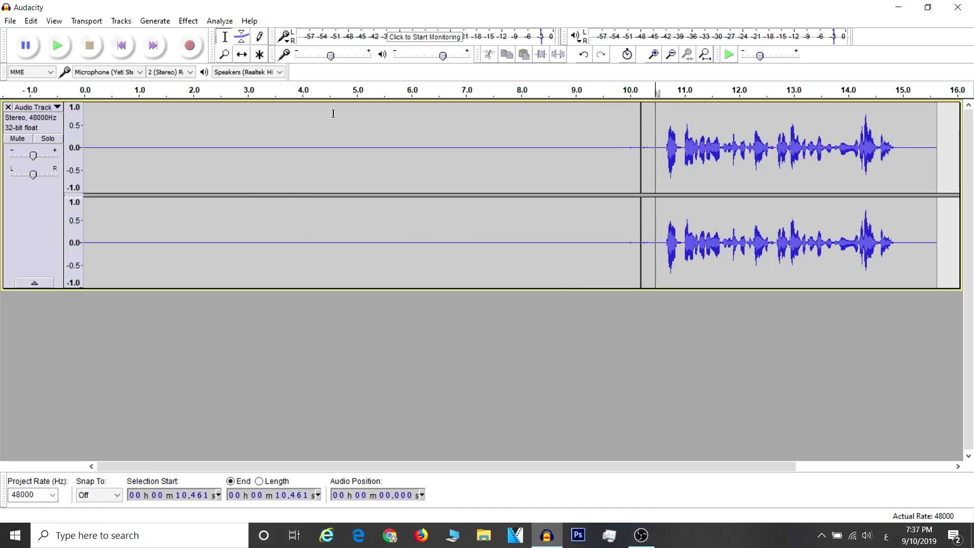
click(114, 233)
key(space)
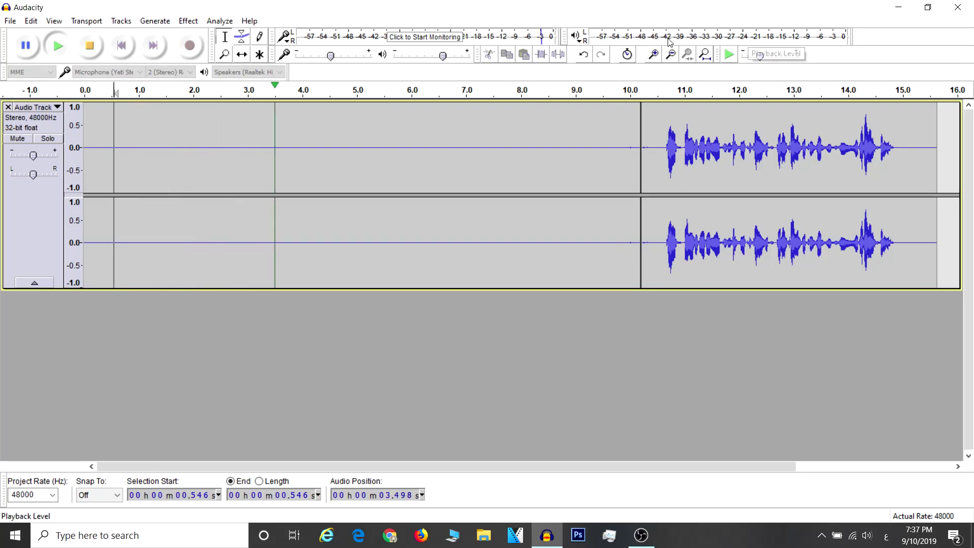
key(space)
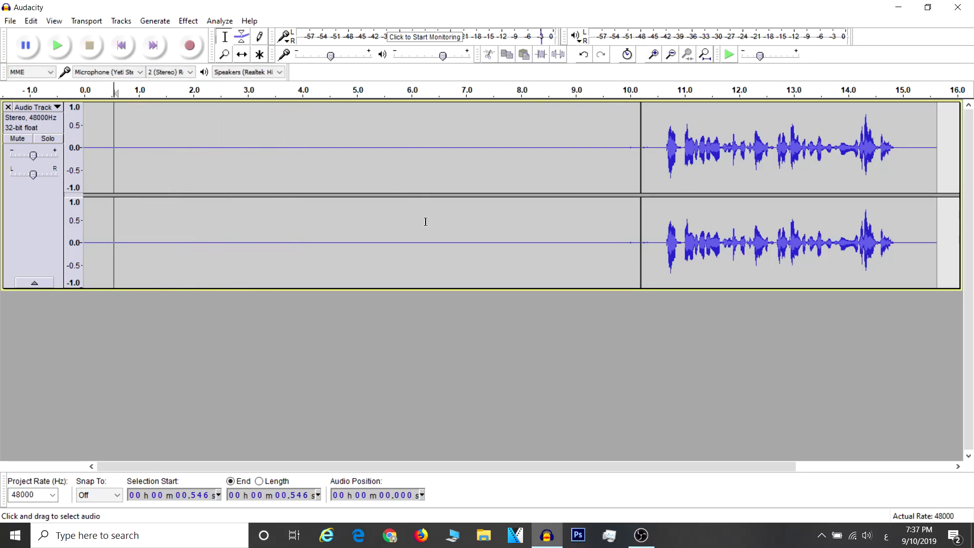
Delete the silent lead-in, about the first 10.2 seconds, so the clip starts just before the speech.
click(19, 244)
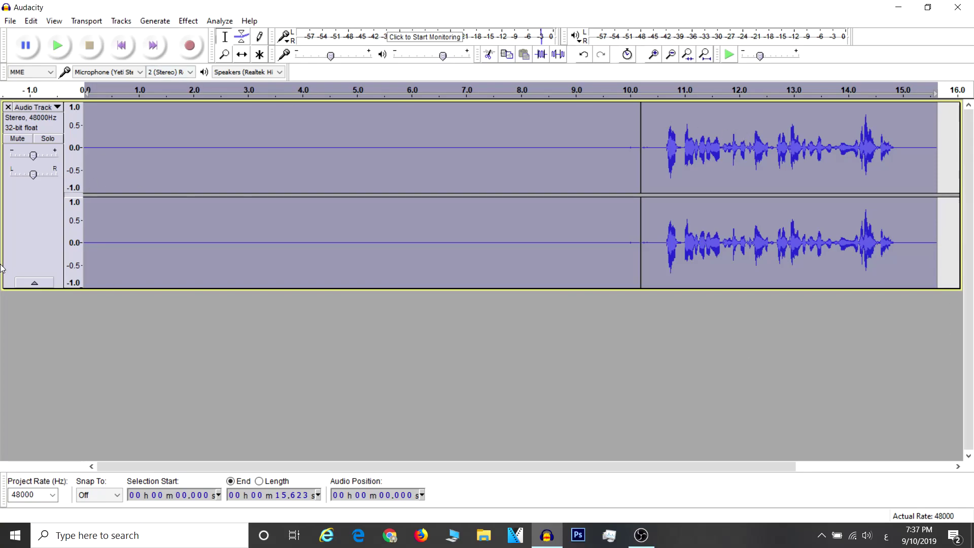
click(633, 251)
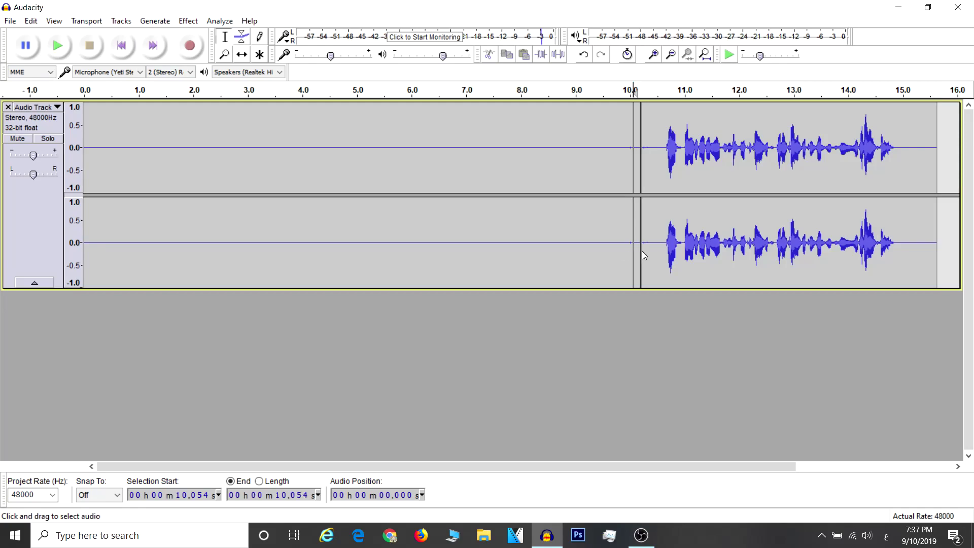
drag(642, 245, 66, 275)
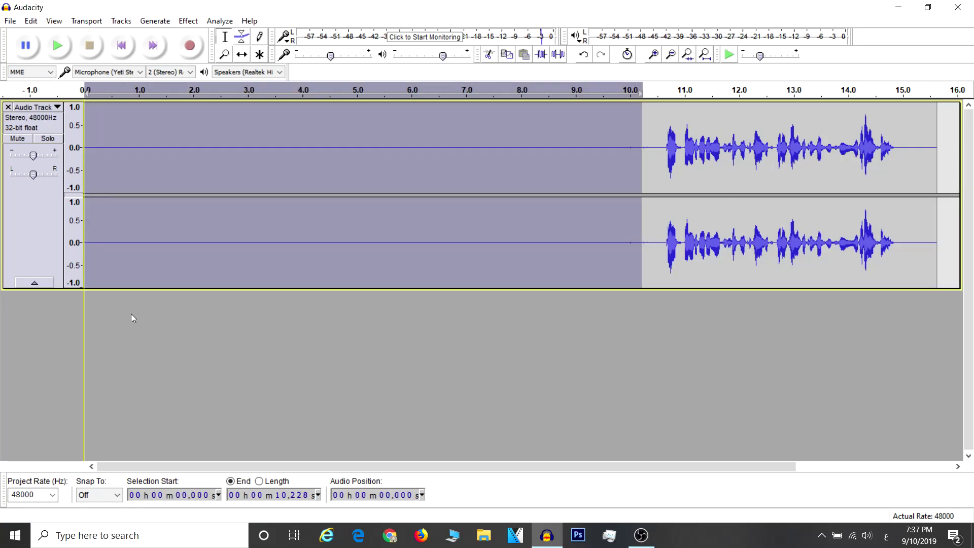
key(Delete)
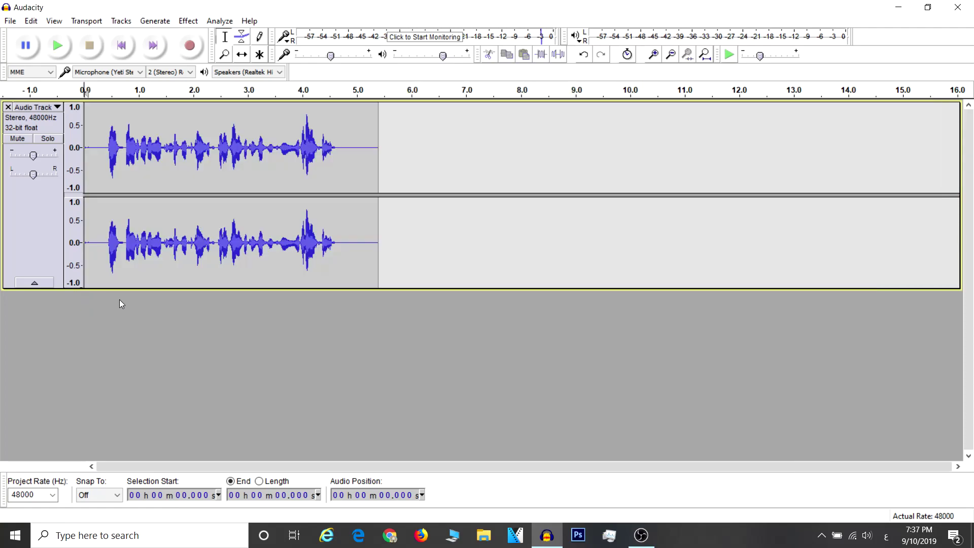
Compress the whole clip with a -10 dB threshold, -40 dB noise floor and 1.5:1 ratio, and play it back.
click(36, 233)
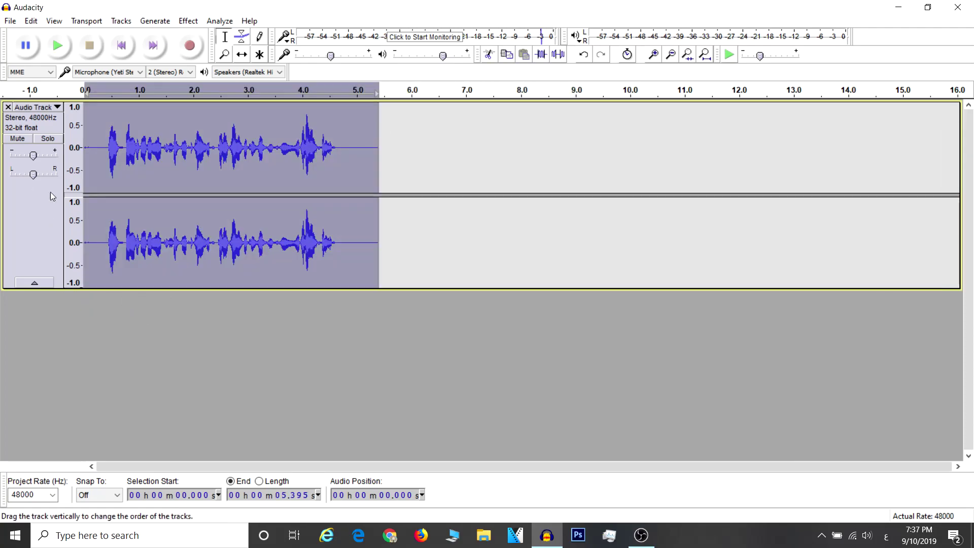
click(189, 20)
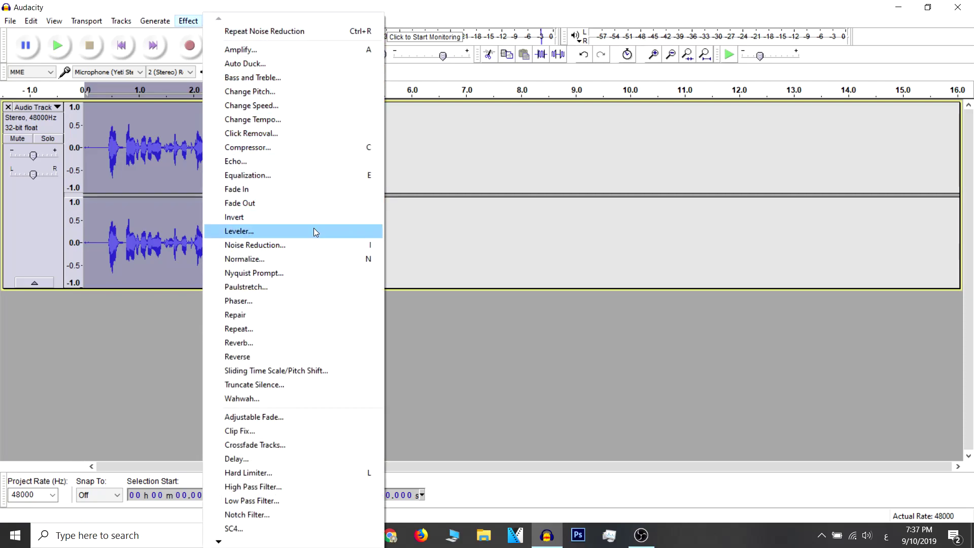
click(289, 146)
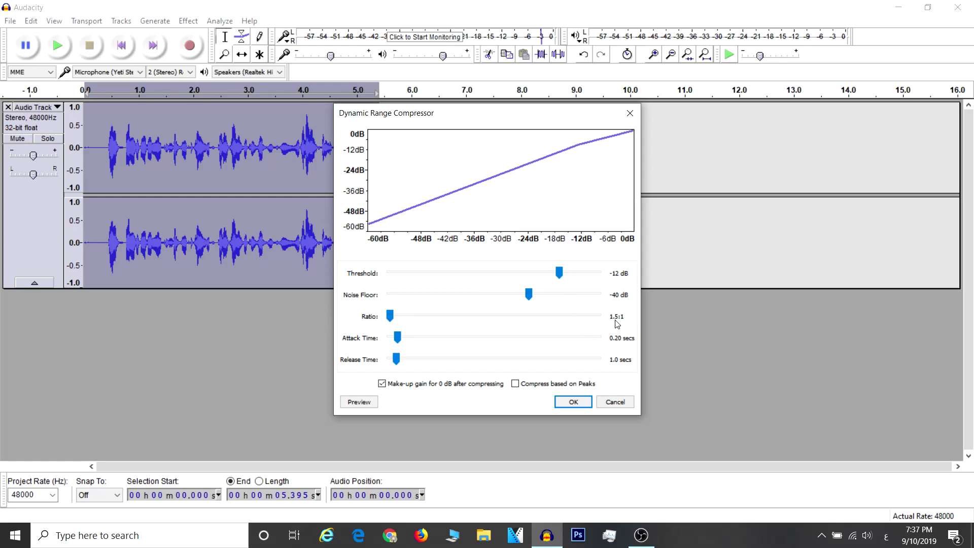
mouse_move(559, 273)
mouse_down()
mouse_move(515, 278)
mouse_move(567, 276)
mouse_up()
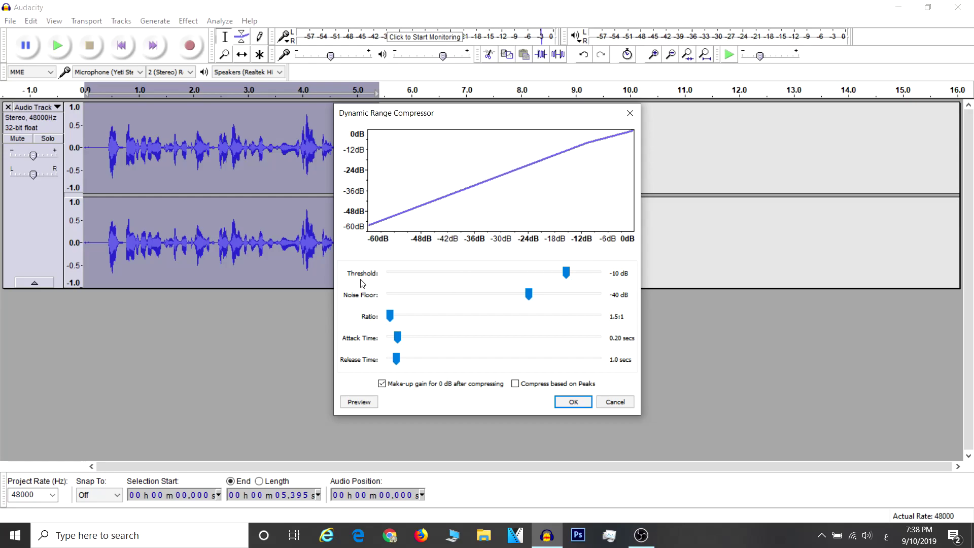
click(570, 402)
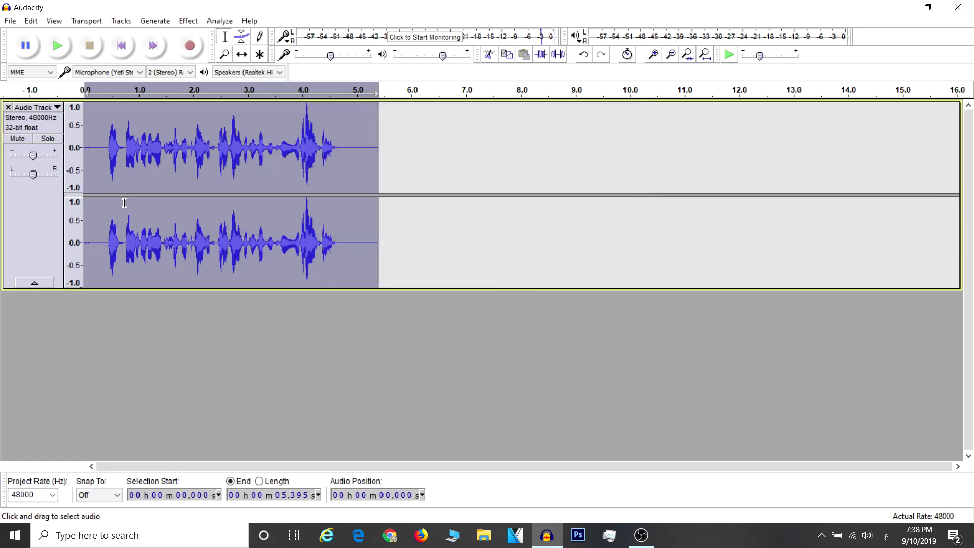
click(106, 204)
key(space)
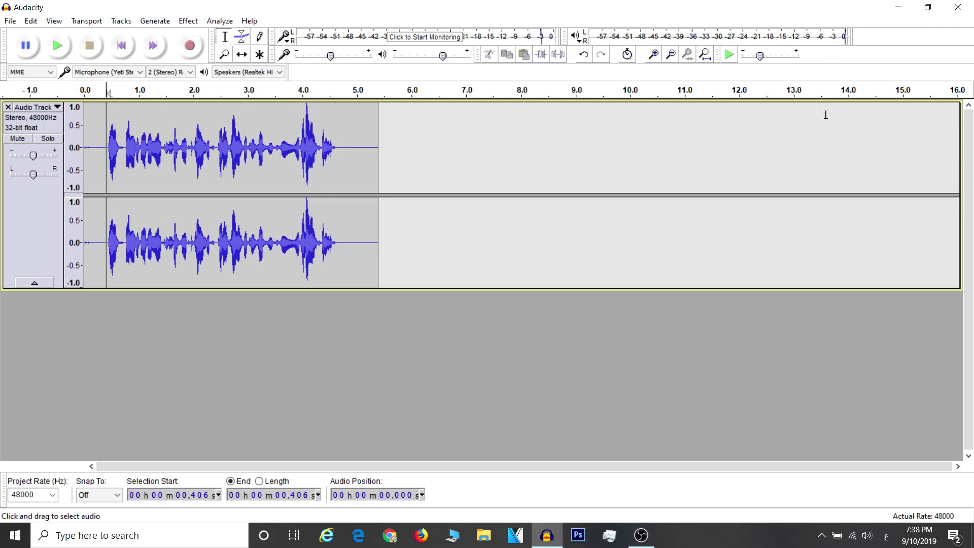
Apply a Hard Limiter to the whole clip with a -4.00 dB limit, wet level 1.000 and residue level 0.000.
click(33, 217)
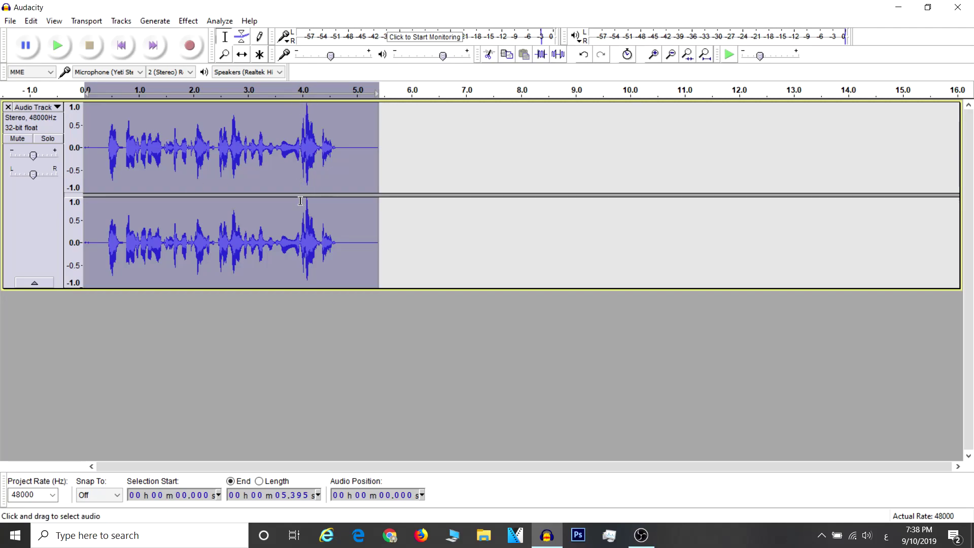
click(187, 20)
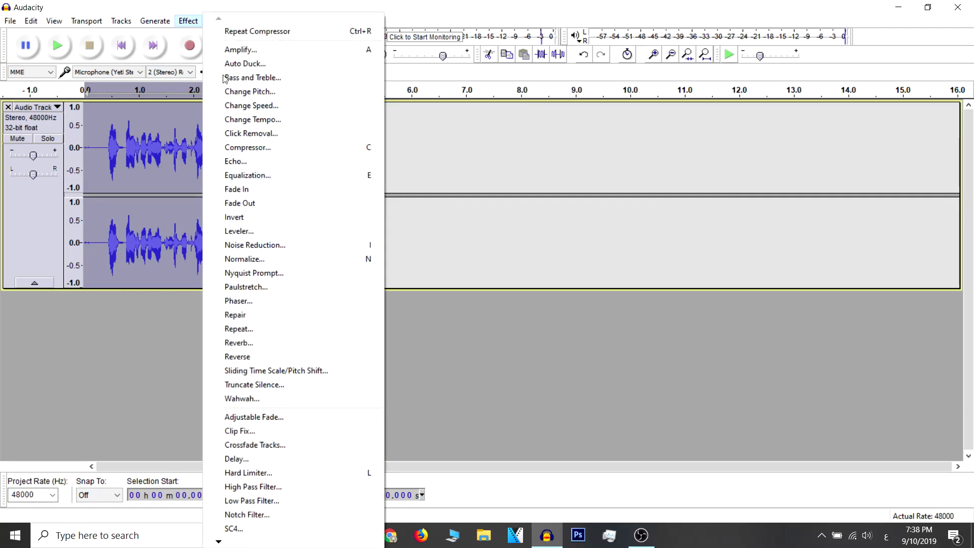
click(291, 474)
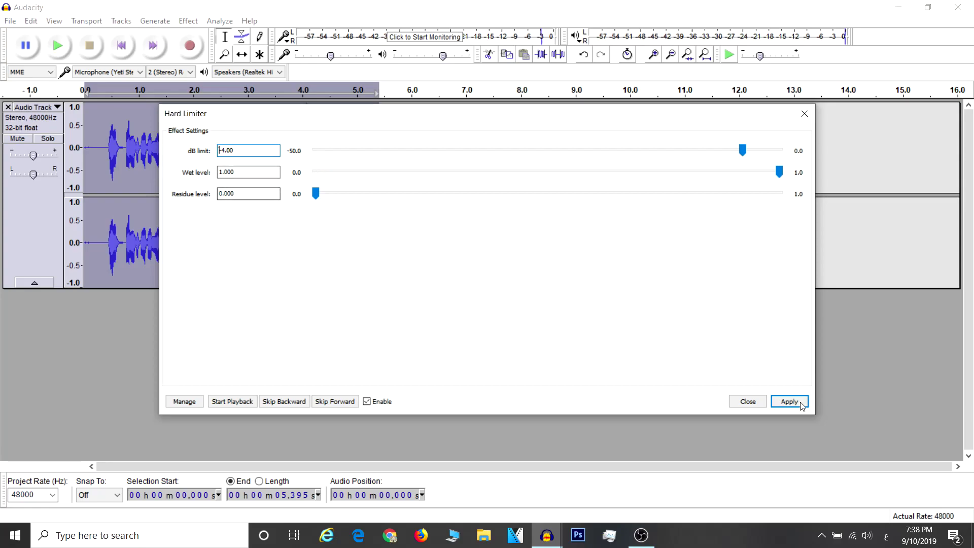
click(804, 114)
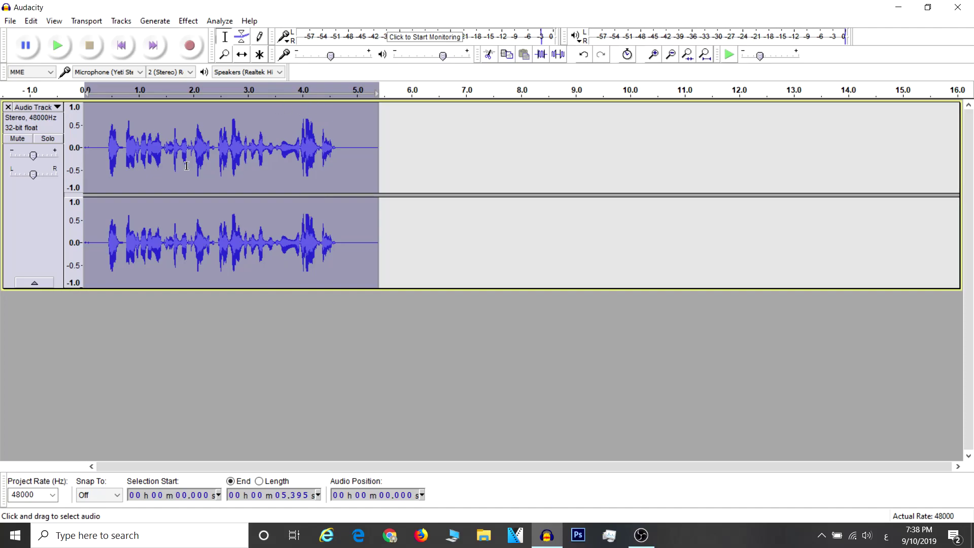
Play back the limited clip from just before the speech, at about 0.3 seconds.
click(101, 231)
key(space)
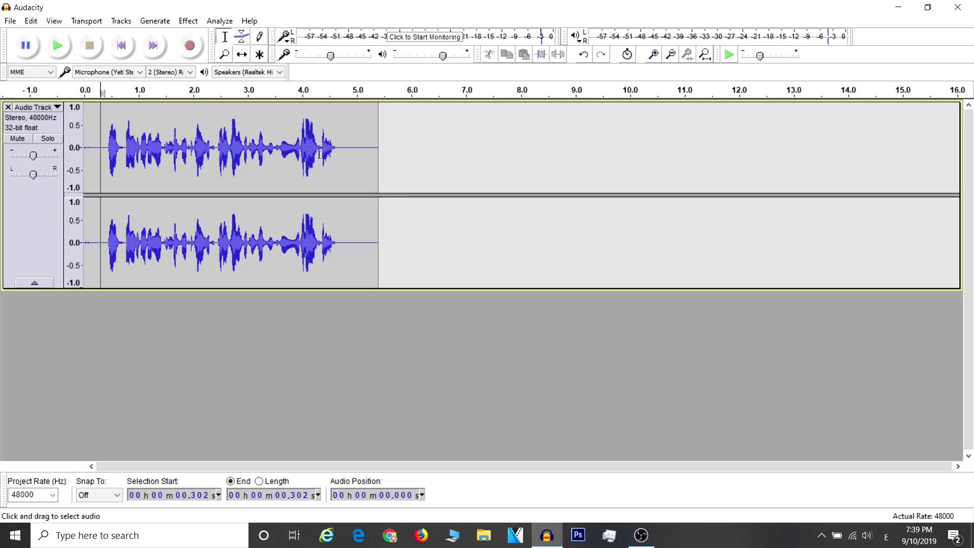
Normalize the whole clip to a maximum amplitude of -4.0 dB with DC offset removal, and play it back.
click(21, 223)
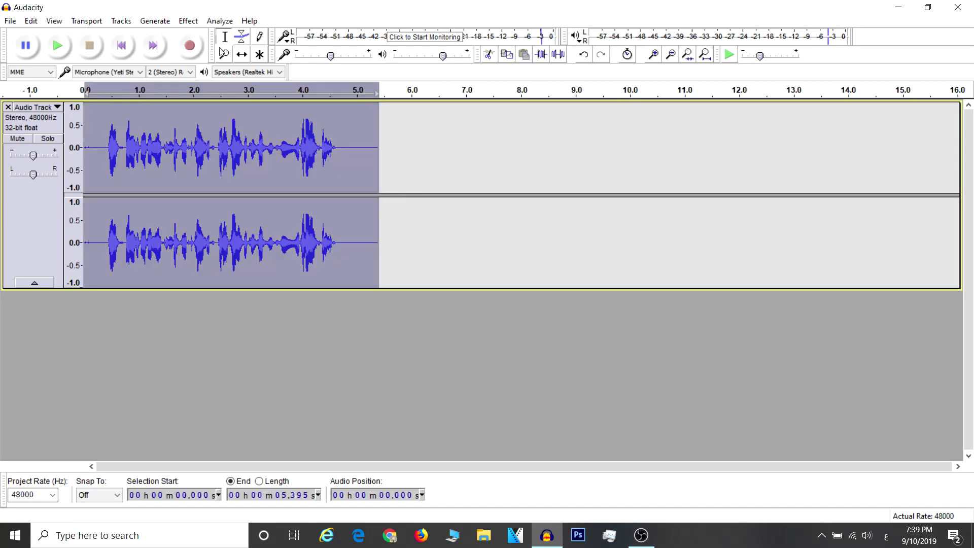
click(187, 21)
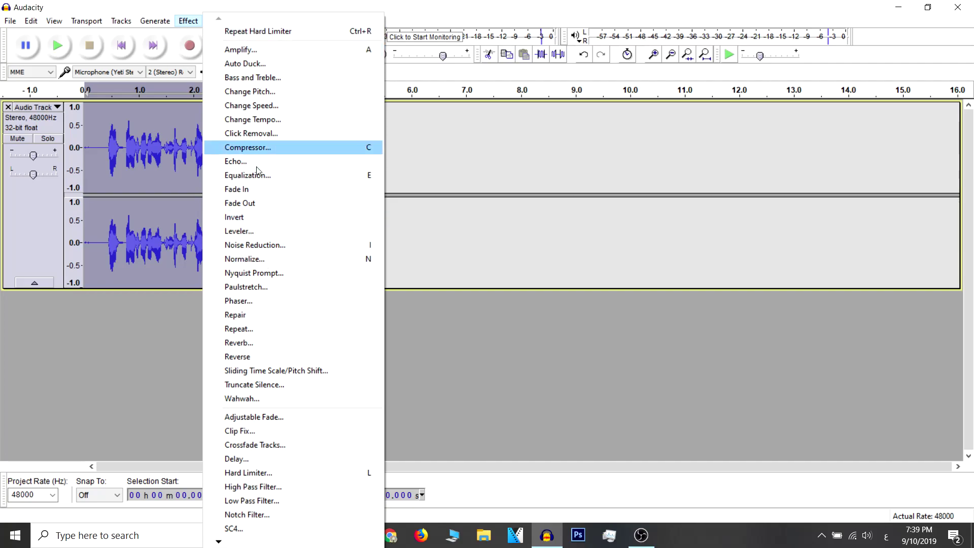
click(243, 259)
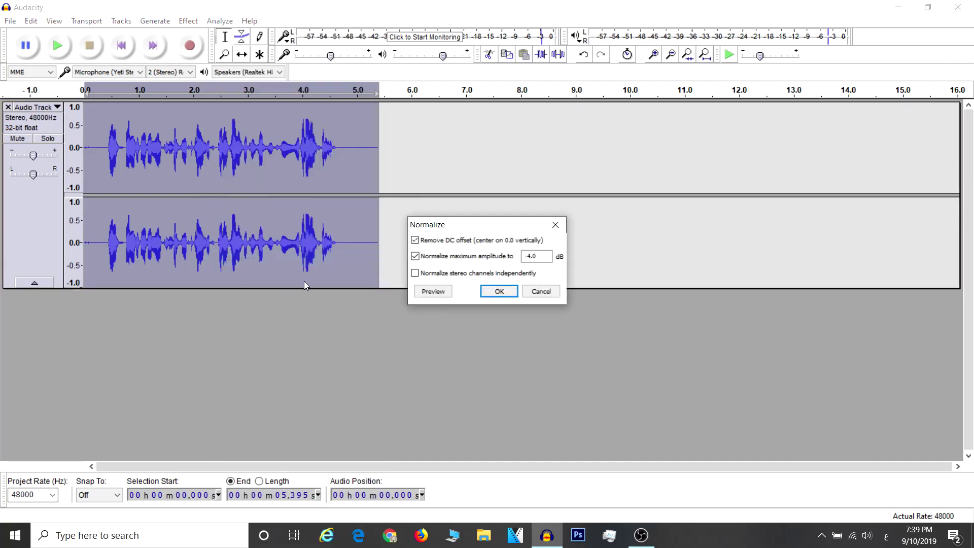
click(530, 257)
click(498, 292)
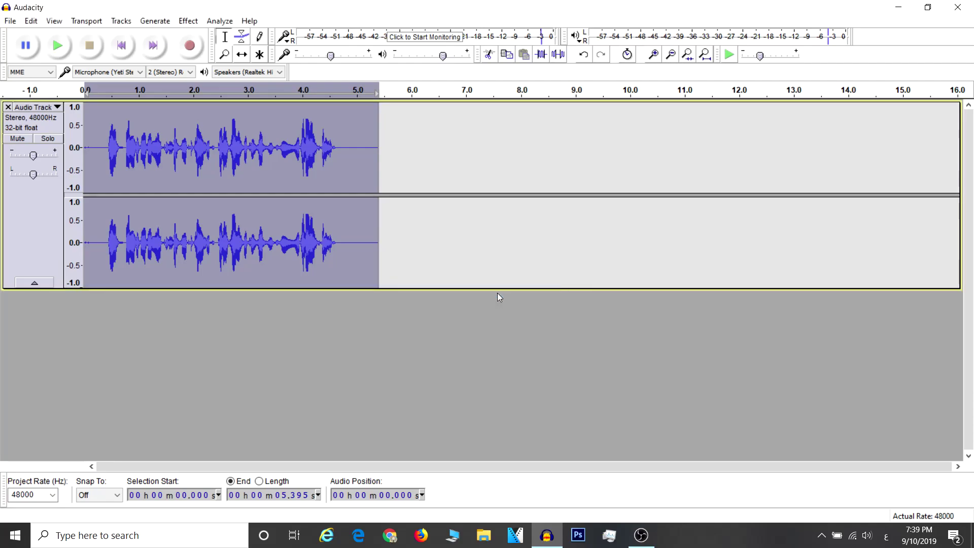
click(102, 240)
key(space)
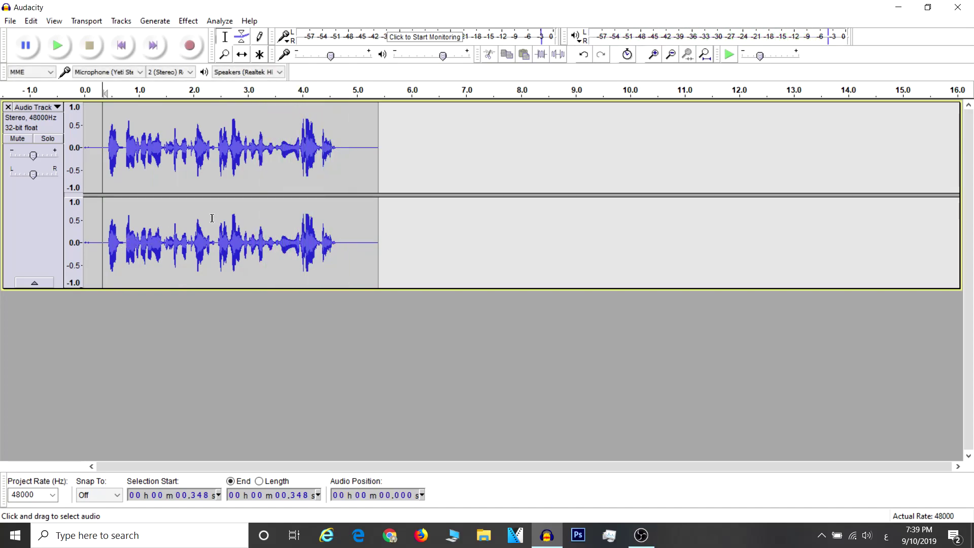
Equalize the whole clip with the Bass Boost curve, lowering its low-frequency boost to about 3 dB.
click(48, 229)
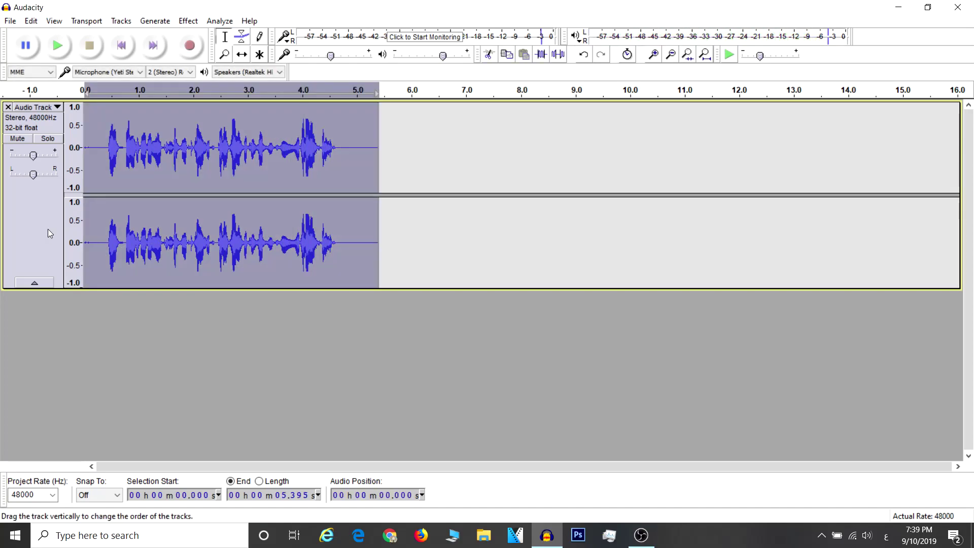
click(189, 21)
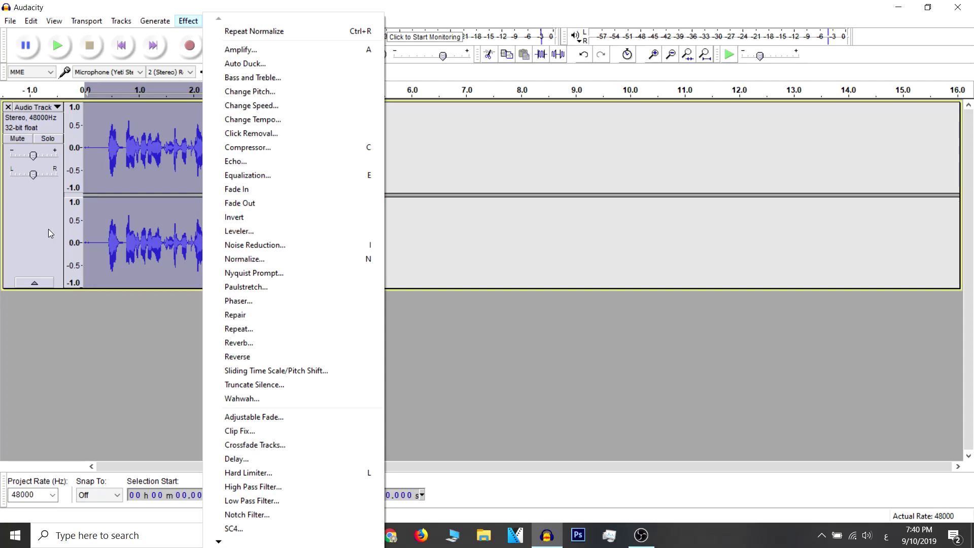
click(88, 265)
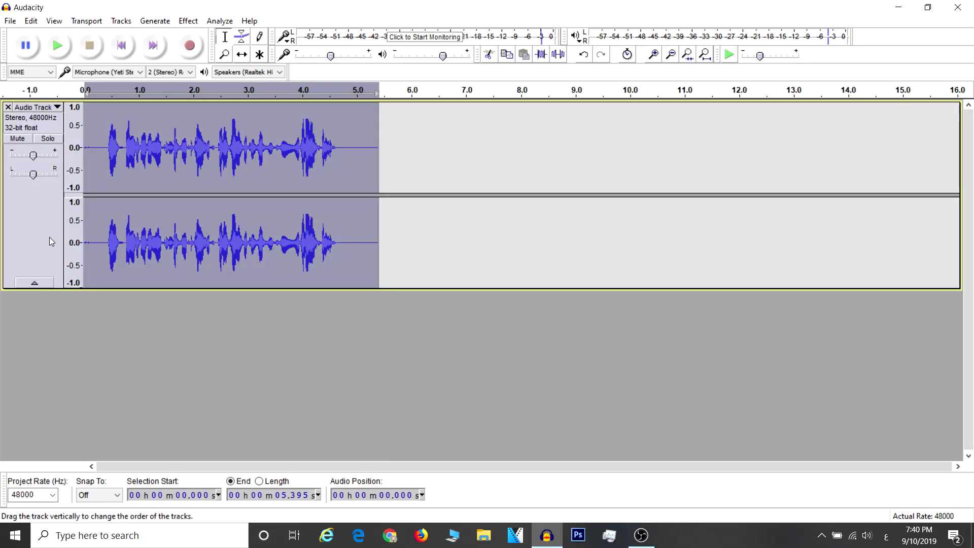
click(193, 20)
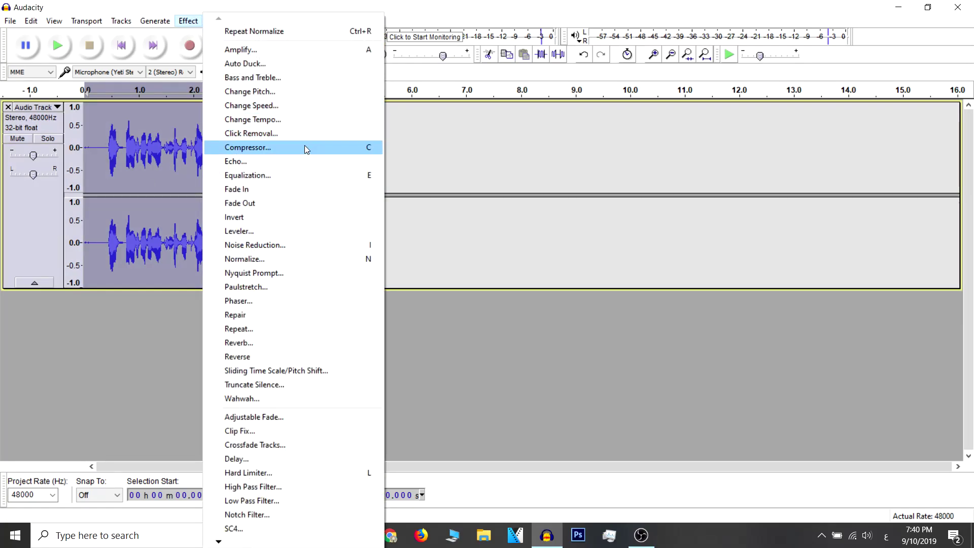
click(313, 175)
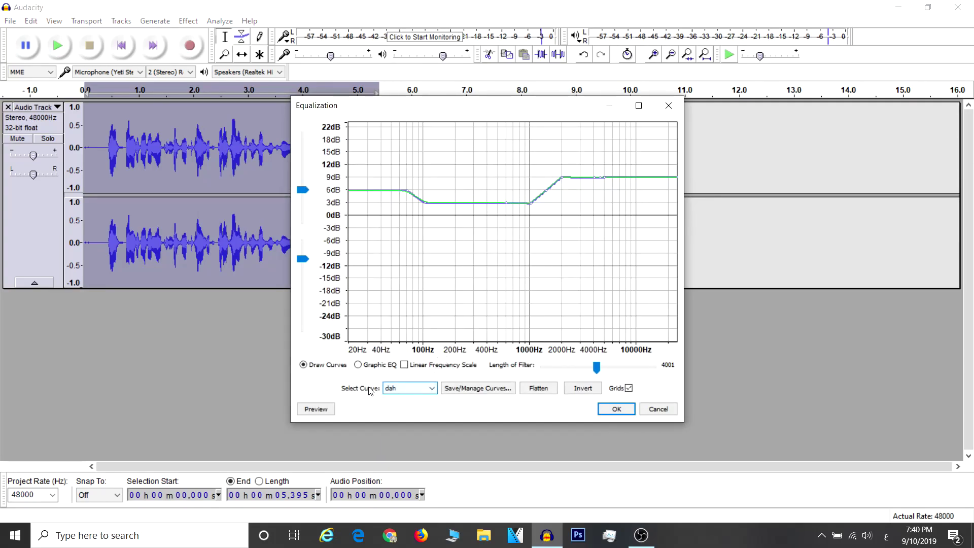
click(413, 391)
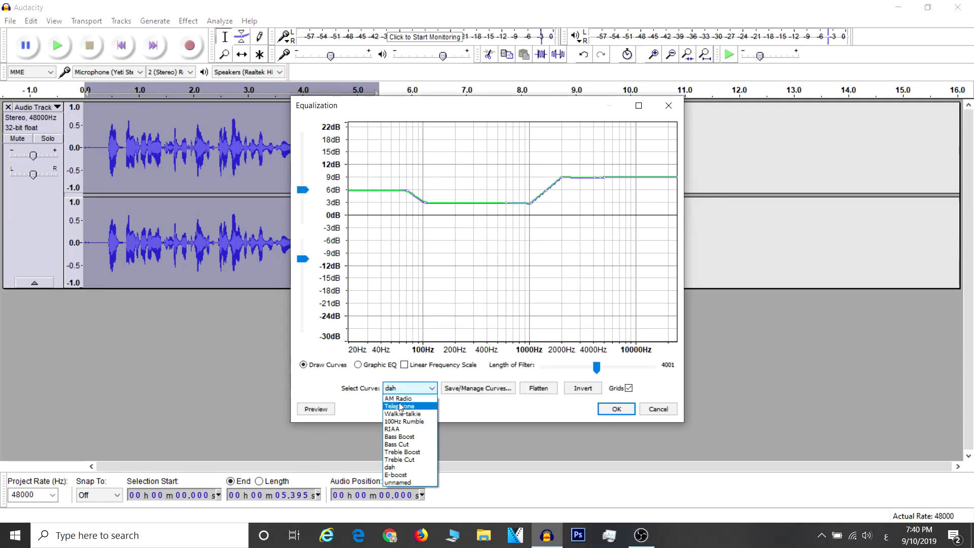
click(397, 437)
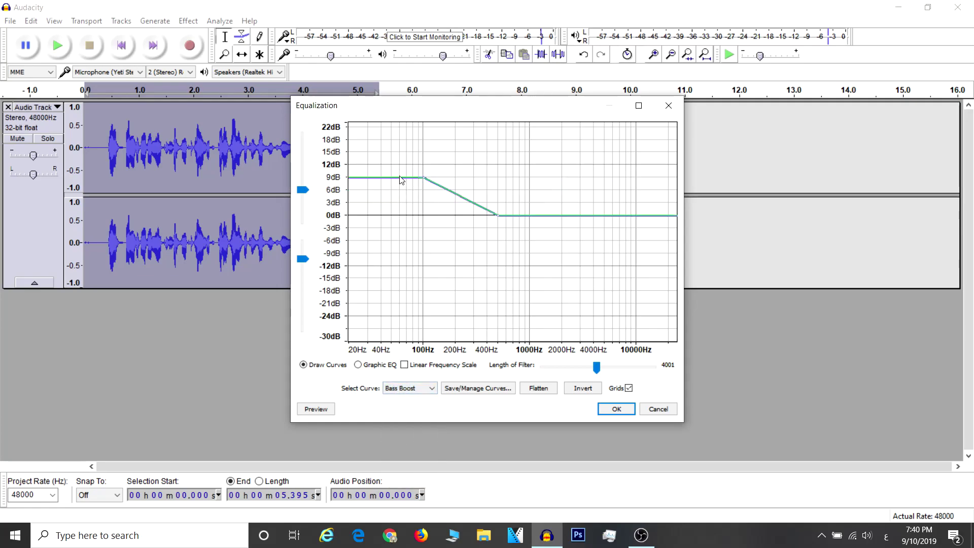
drag(424, 180, 426, 201)
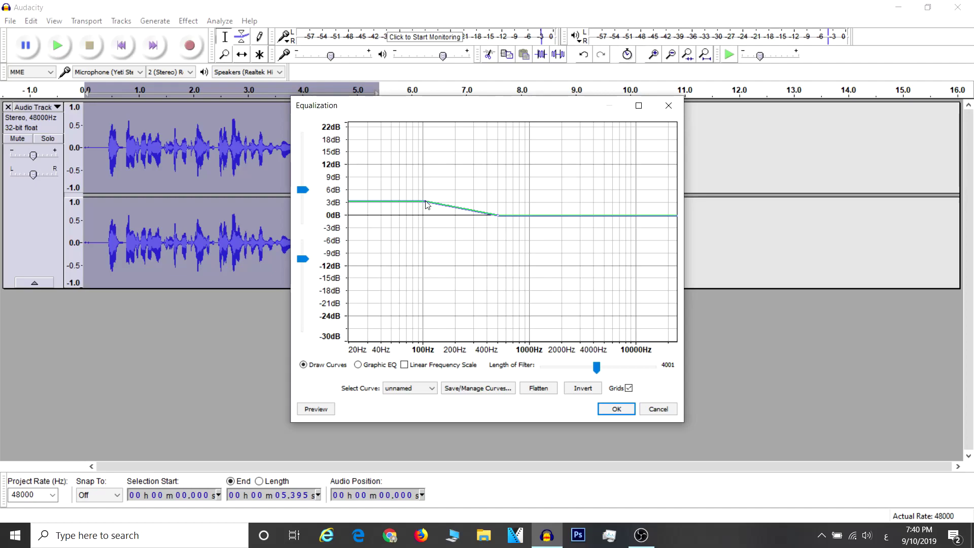
click(615, 408)
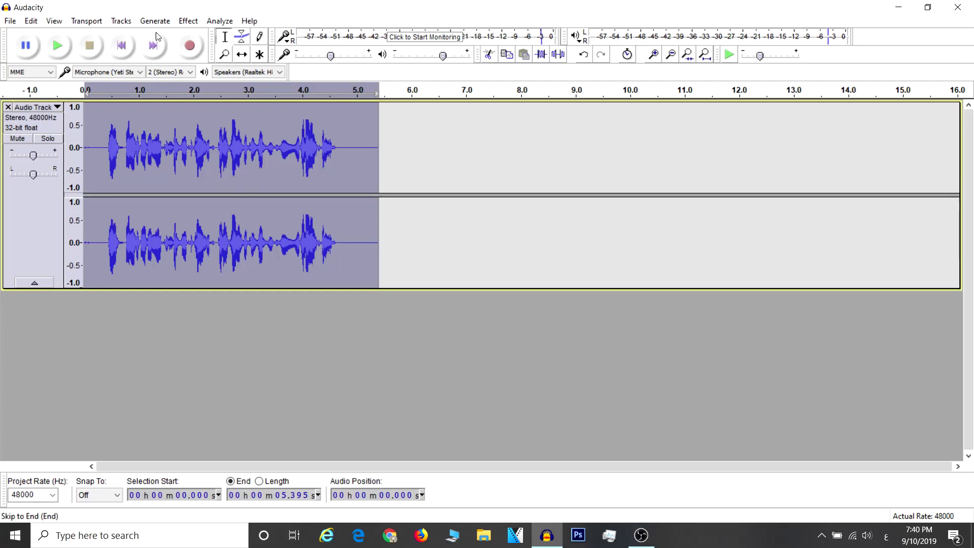
Equalize the whole clip with the Treble Boost curve, lowering its high-frequency boost to about 6 dB, and play it back.
click(189, 24)
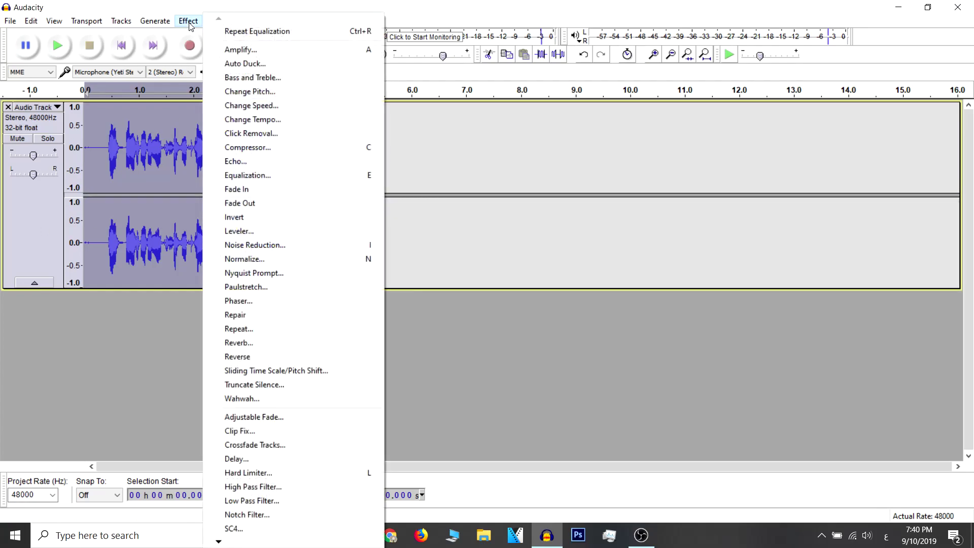
click(305, 176)
click(426, 388)
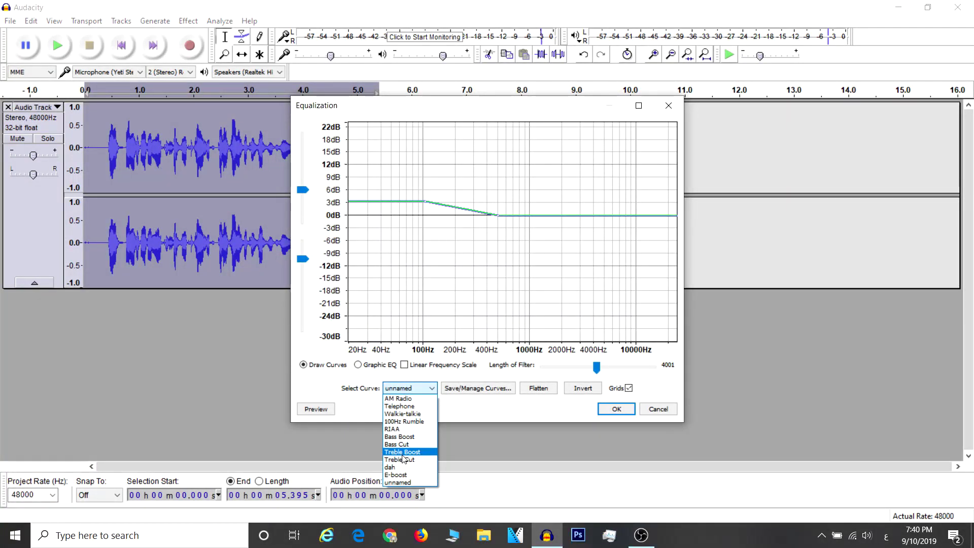
click(404, 452)
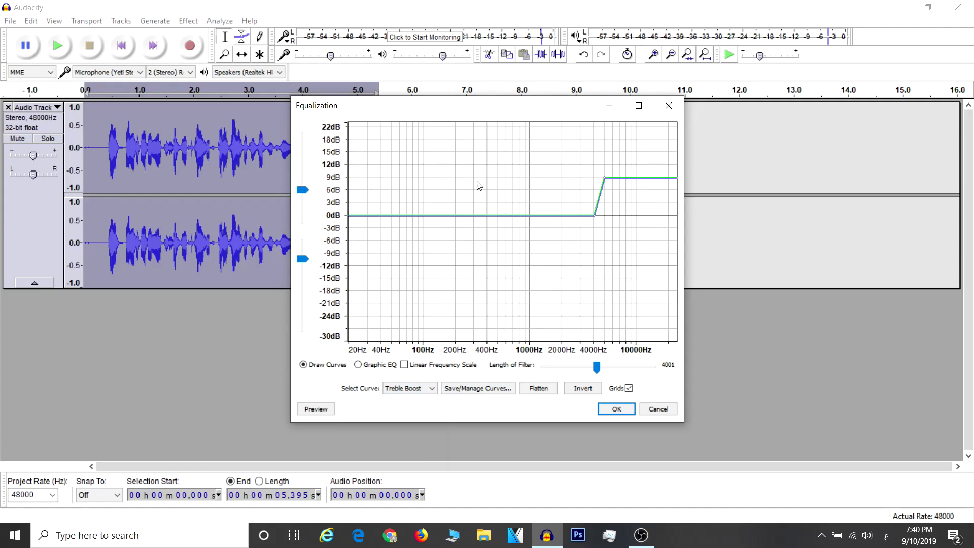
drag(605, 181, 607, 189)
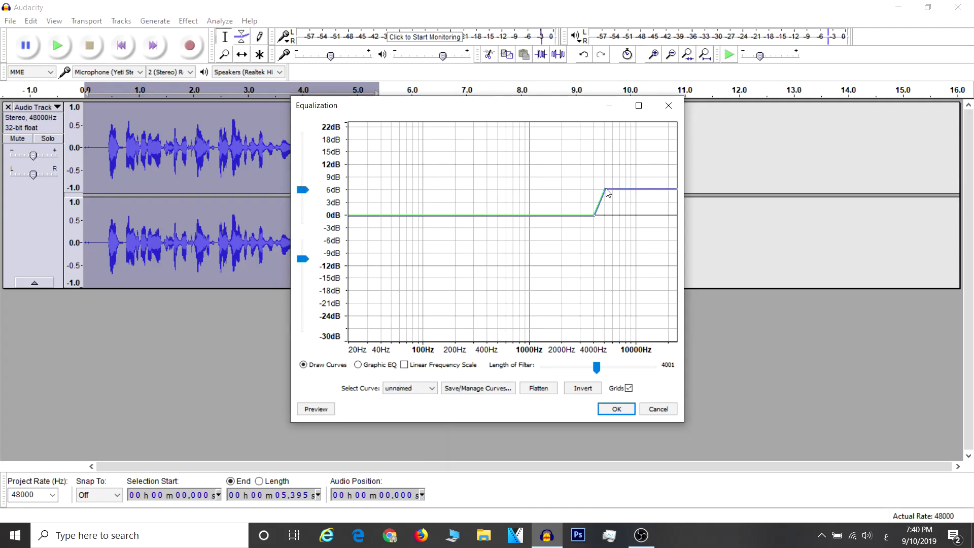
click(616, 409)
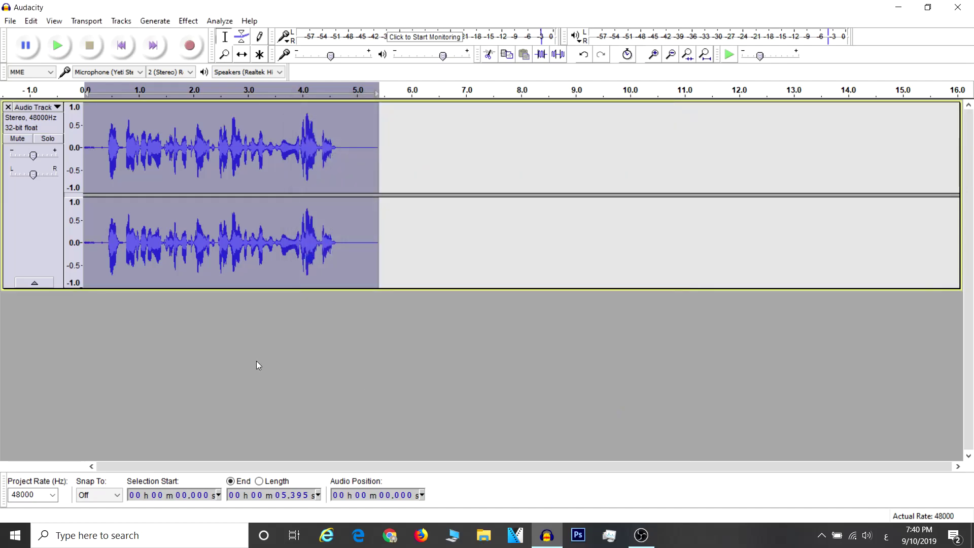
click(105, 235)
key(space)
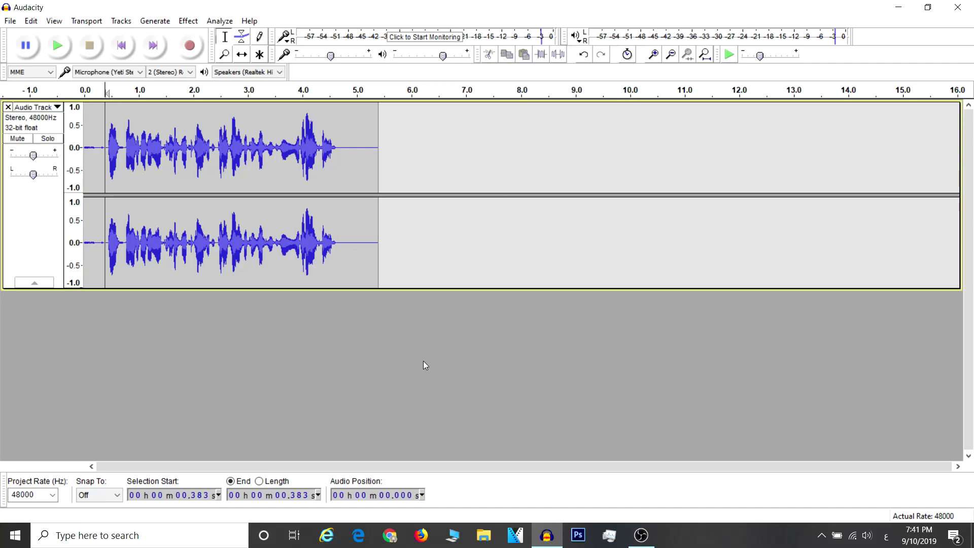
Amplify the whole clip to a new peak amplitude of 0.0 dB without allowing clipping.
click(182, 22)
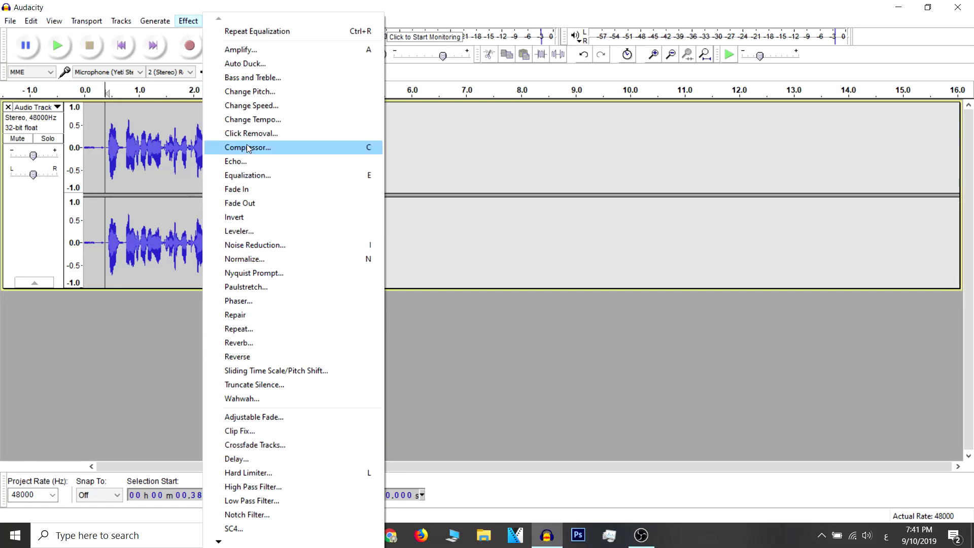
click(55, 248)
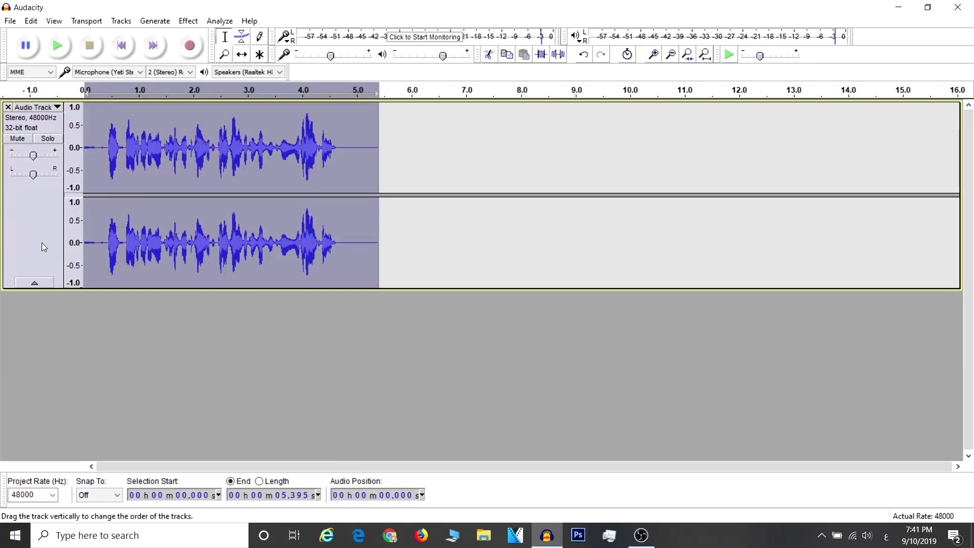
click(197, 24)
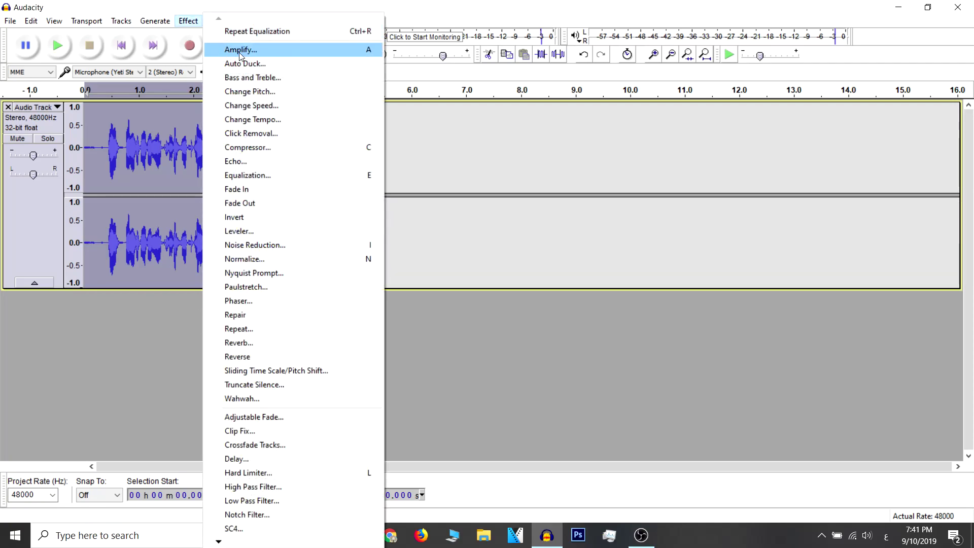
click(261, 51)
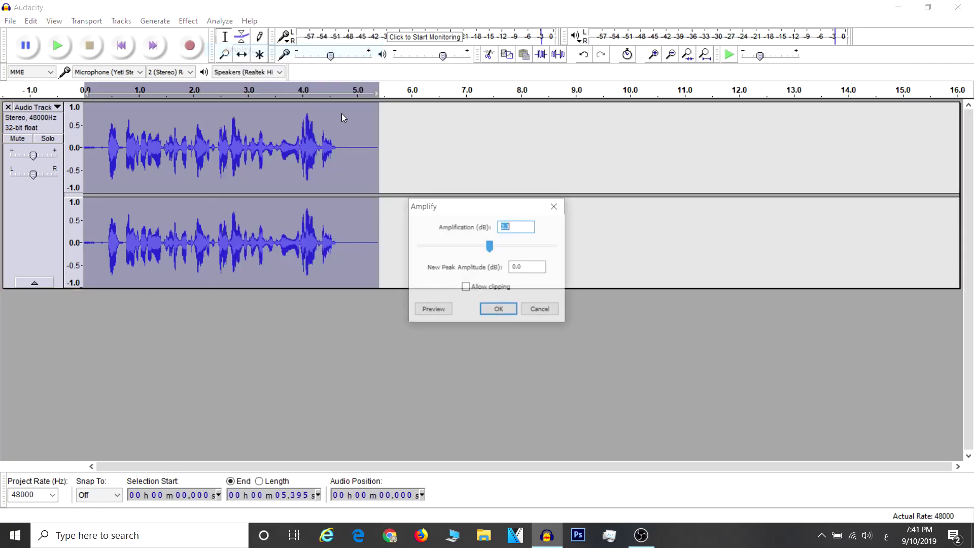
click(515, 312)
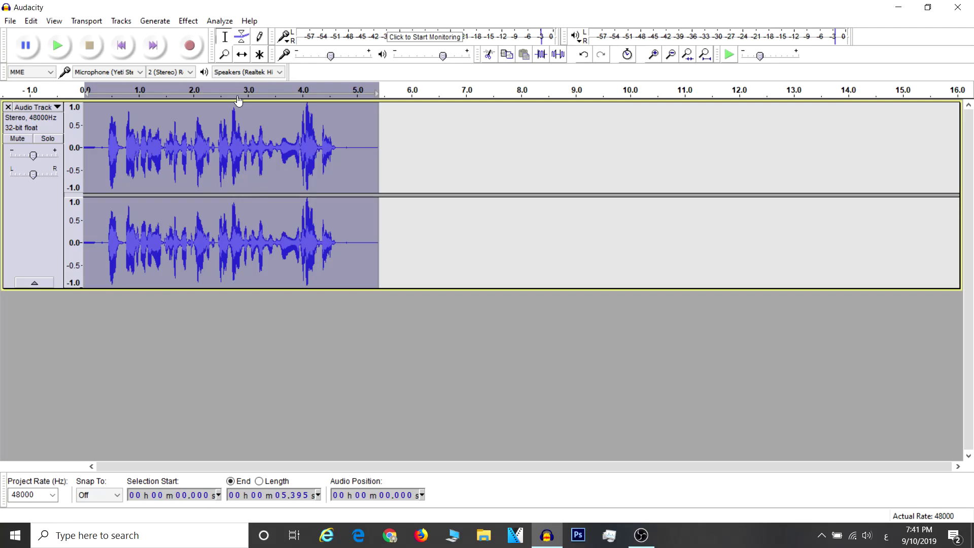
Reduce the whole clip's level by applying Amplify with -2 dB.
click(191, 25)
click(290, 51)
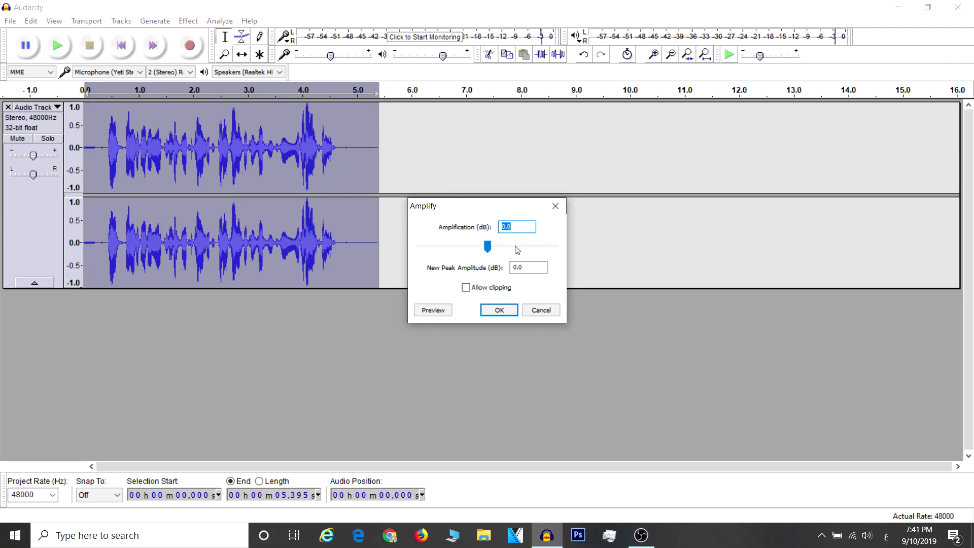
text(-2)
click(504, 315)
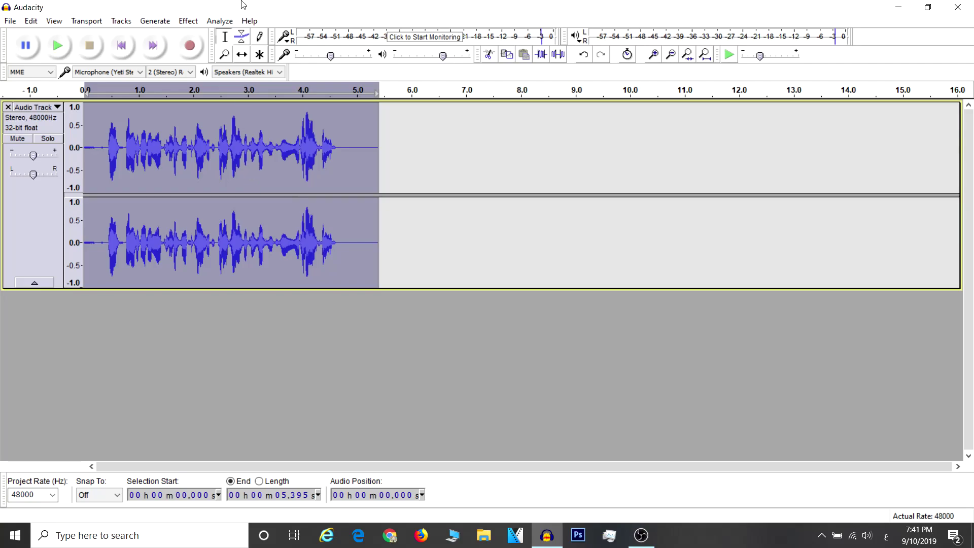
click(190, 22)
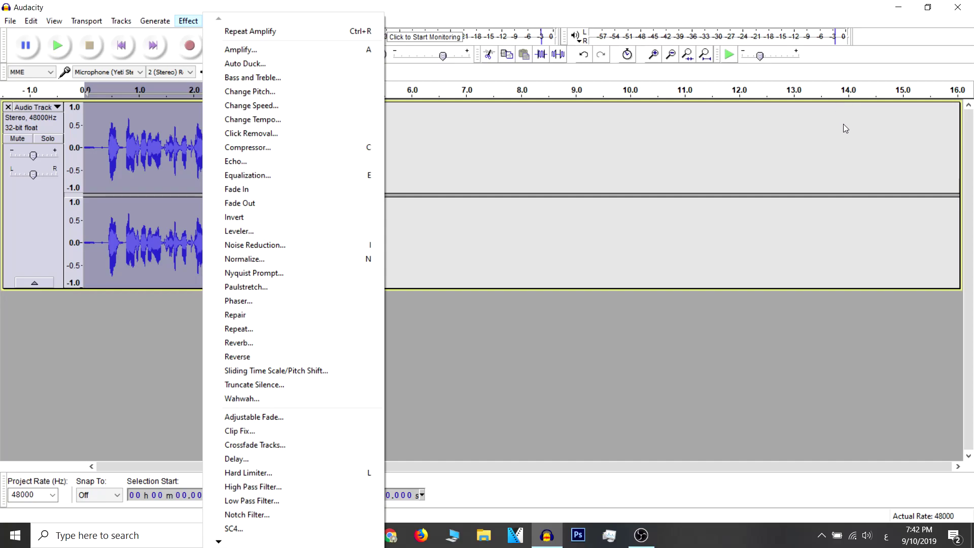
click(727, 351)
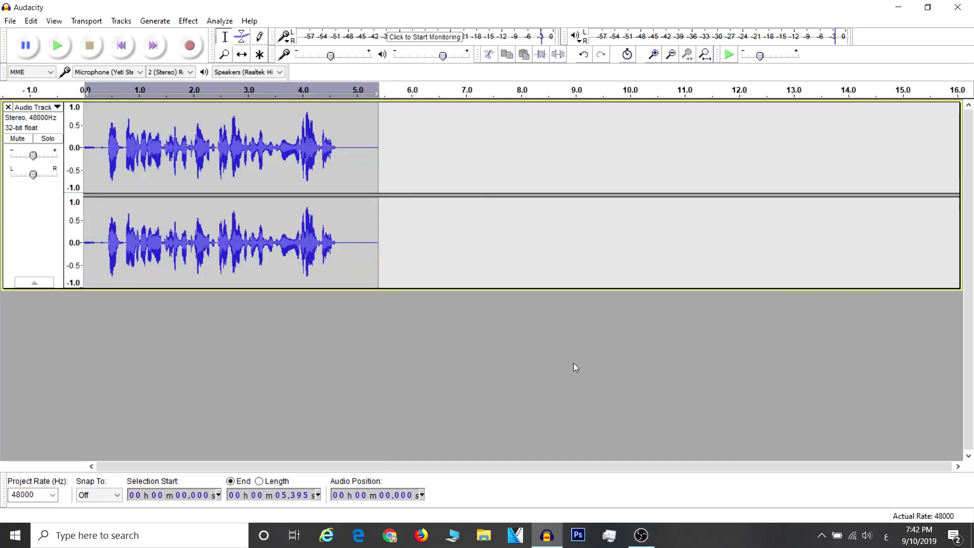
Export the clip as a signed 16-bit PCM WAV named est in the rec folder with empty metadata, and return the cursor to the start.
click(474, 263)
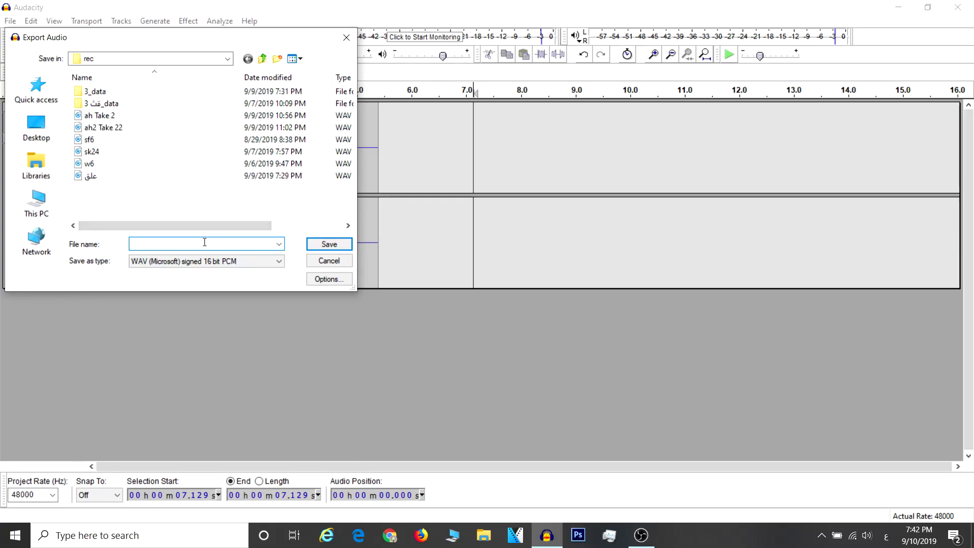
key(alt+shift)
text(est)
click(335, 246)
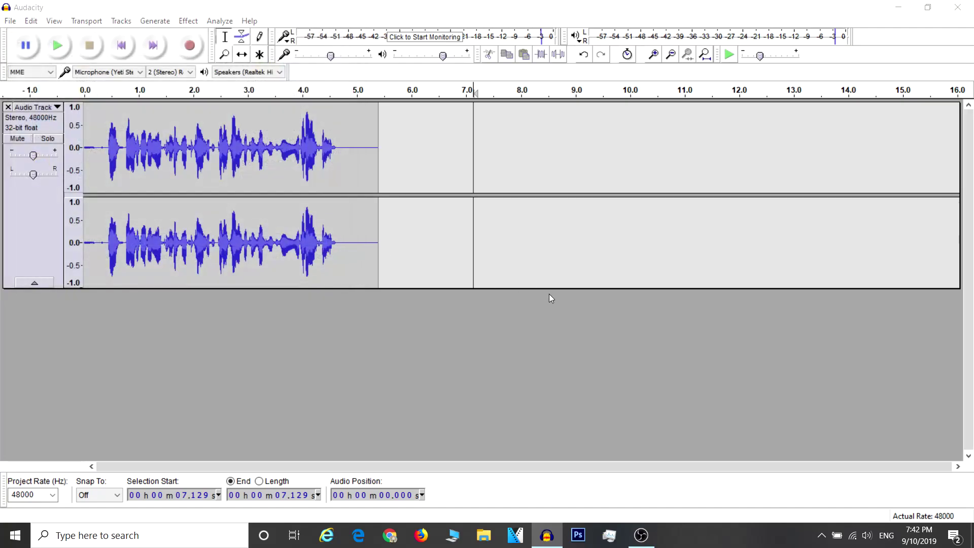
click(521, 201)
click(522, 211)
click(520, 251)
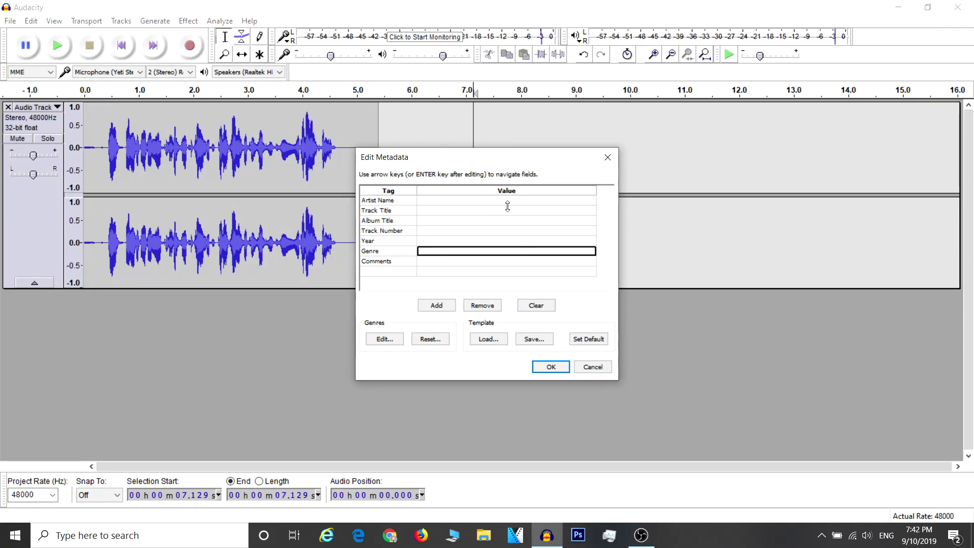
click(512, 272)
click(513, 221)
click(525, 202)
click(553, 373)
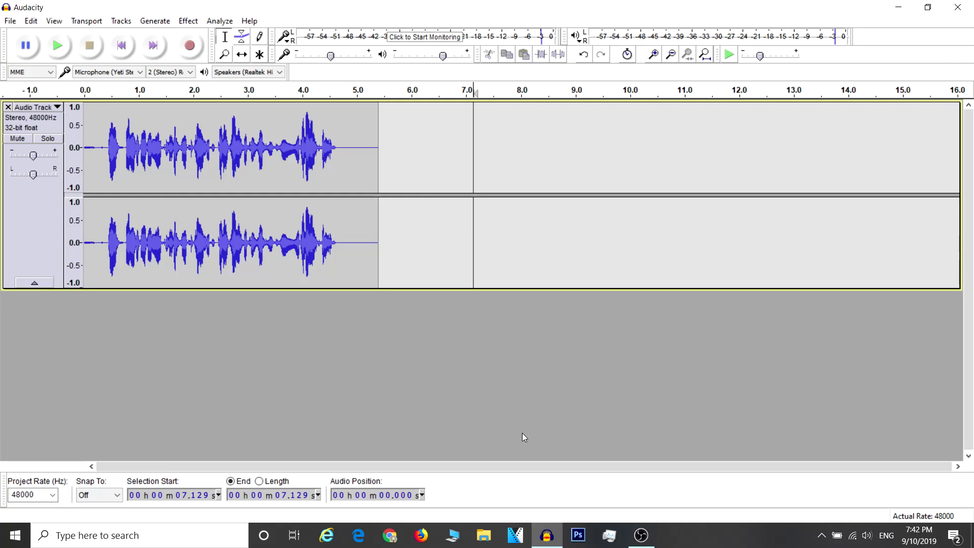
click(122, 45)
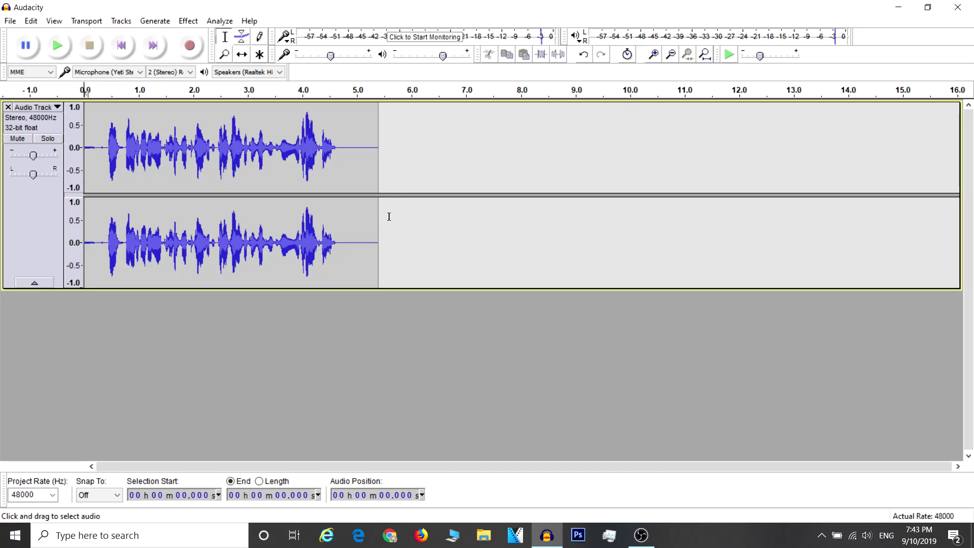
Postpone the Windows update restart and delete the section of the clip from about 1.9 s to 2.4 s.
click(379, 243)
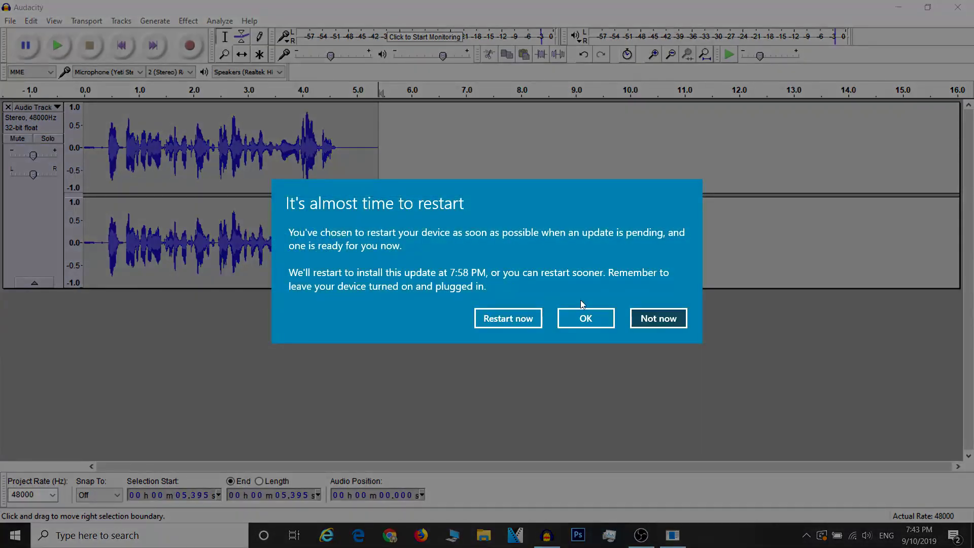
click(653, 319)
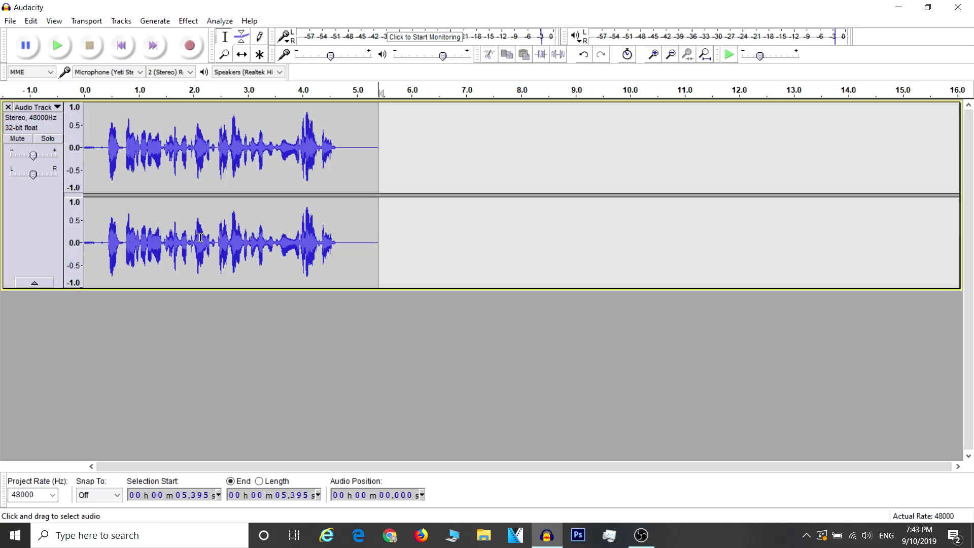
drag(188, 247, 217, 251)
key(Delete)
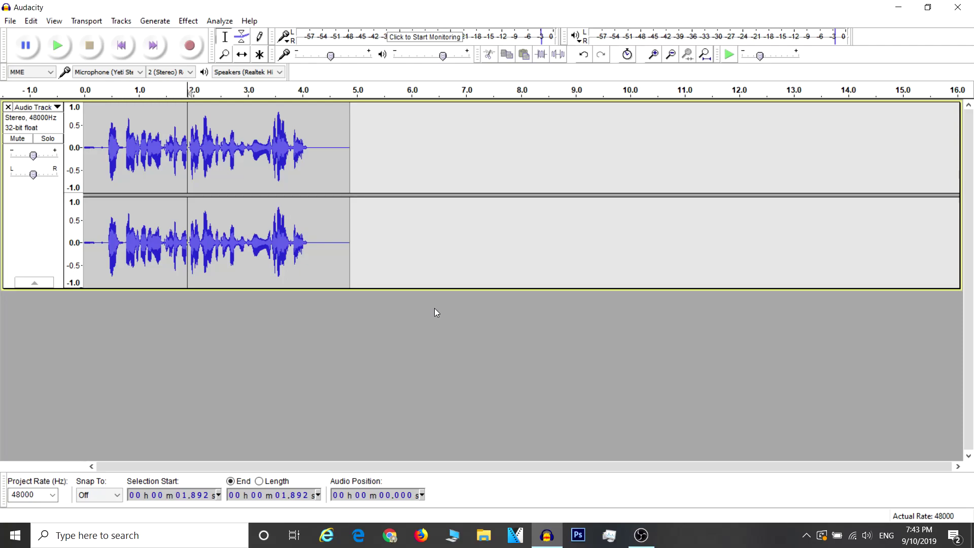
Check the available recording devices, keeping the Yeti stereo microphone as the input.
click(97, 75)
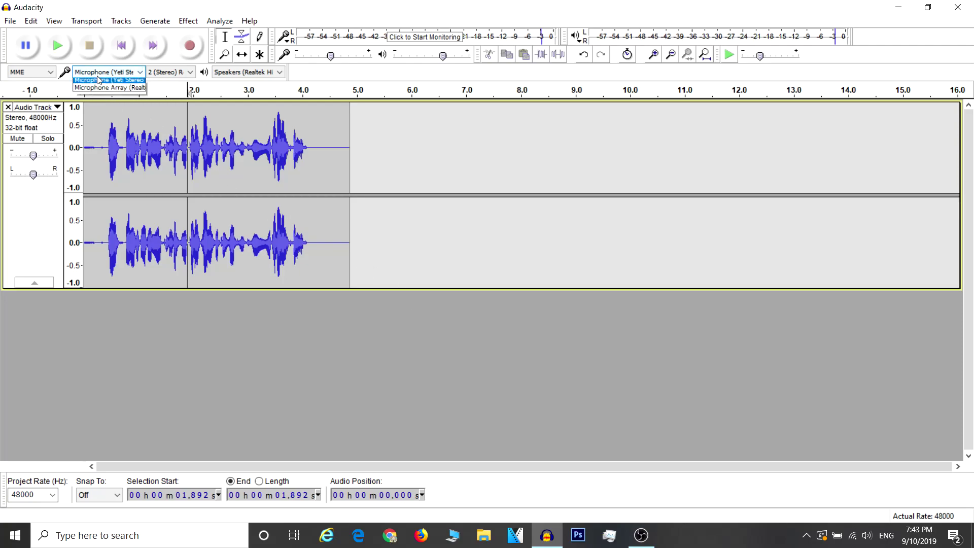
click(98, 76)
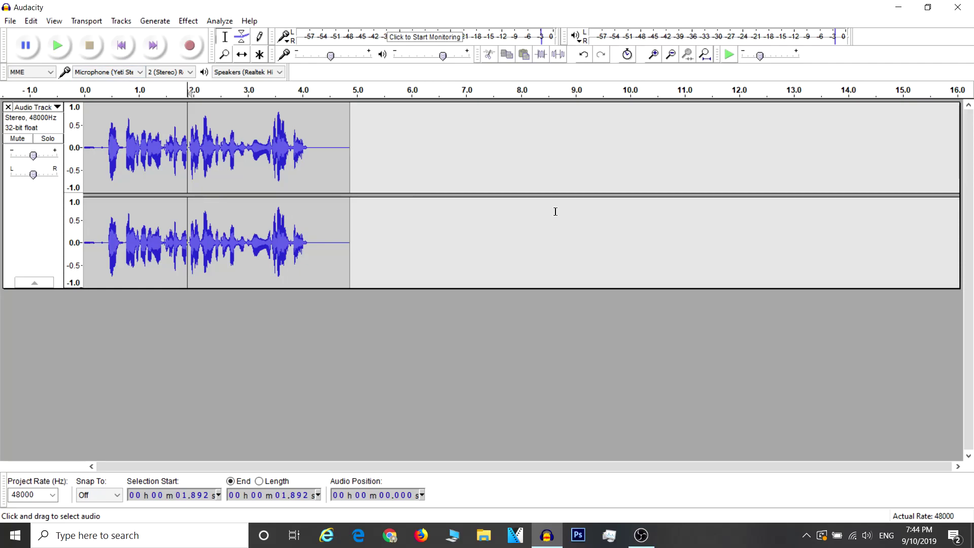
click(571, 331)
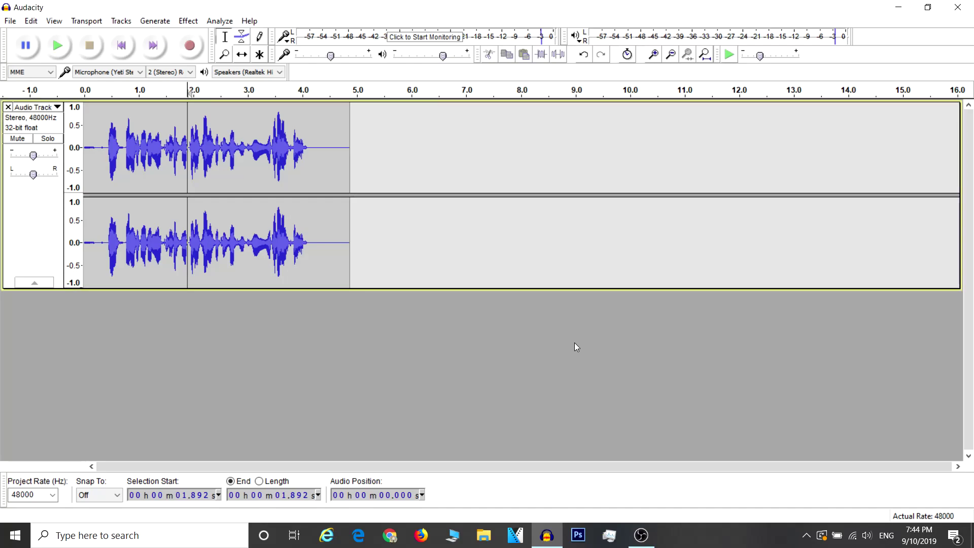